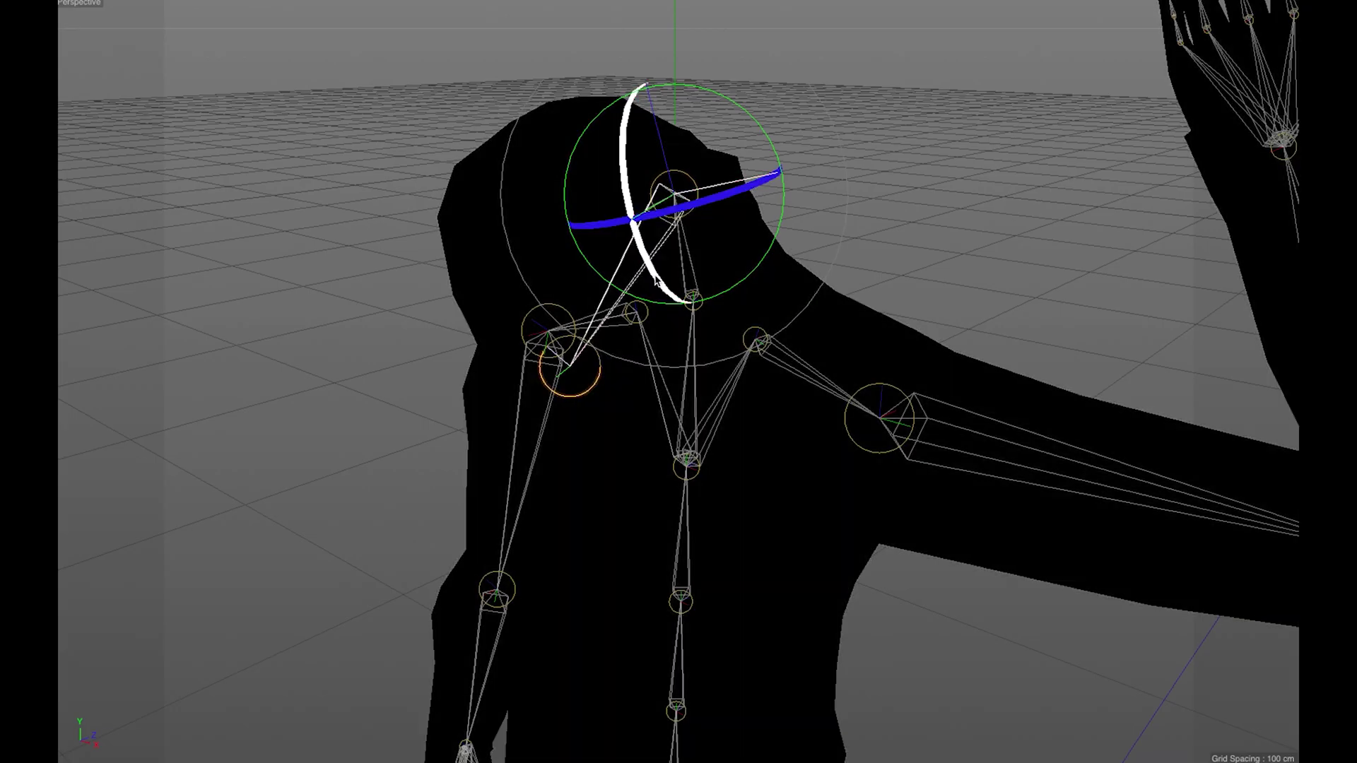
# Step: Rotate the figure rig's head joint to about −104.2°
pyautogui.moveTo(626, 99); pyautogui.dragTo(607, 4)
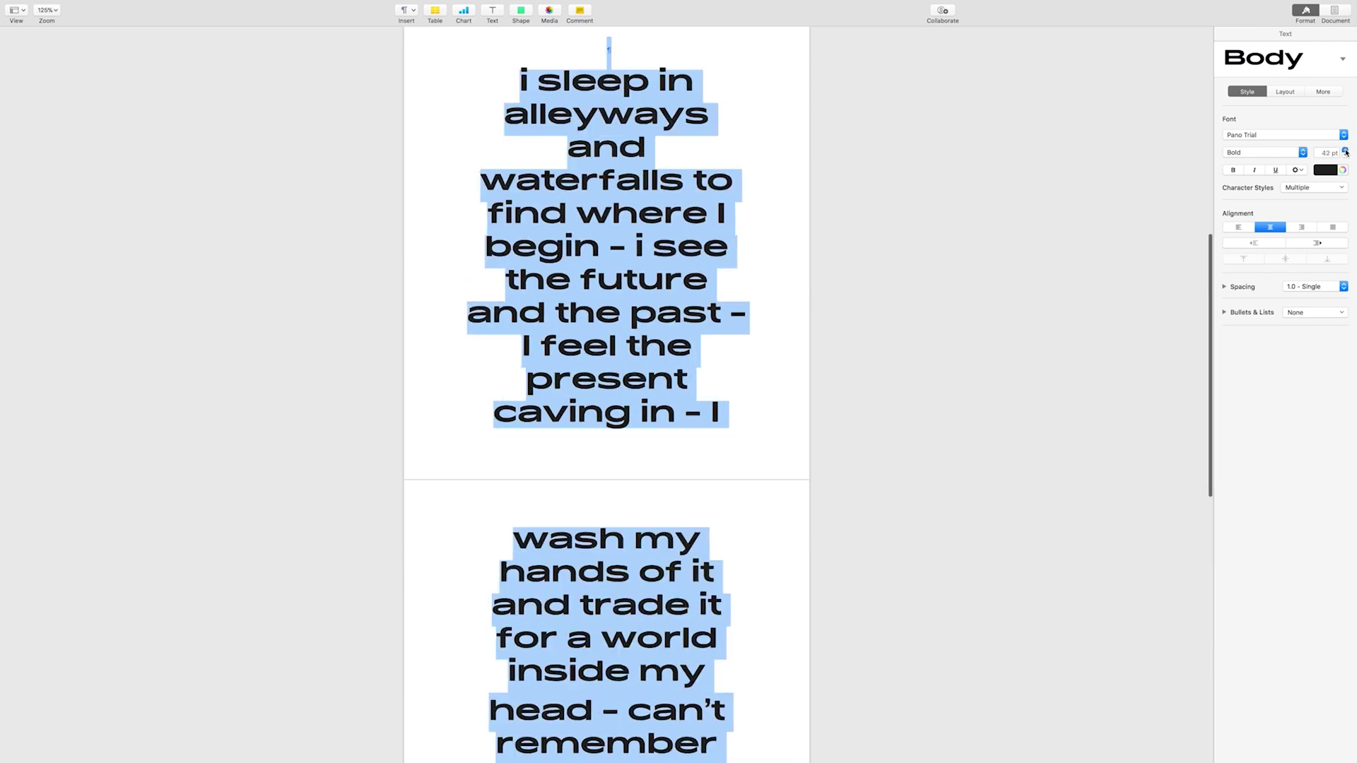
# Step: Set the selected lyric line to 48 pt in the Format sidebar
pyautogui.click(1345, 150)
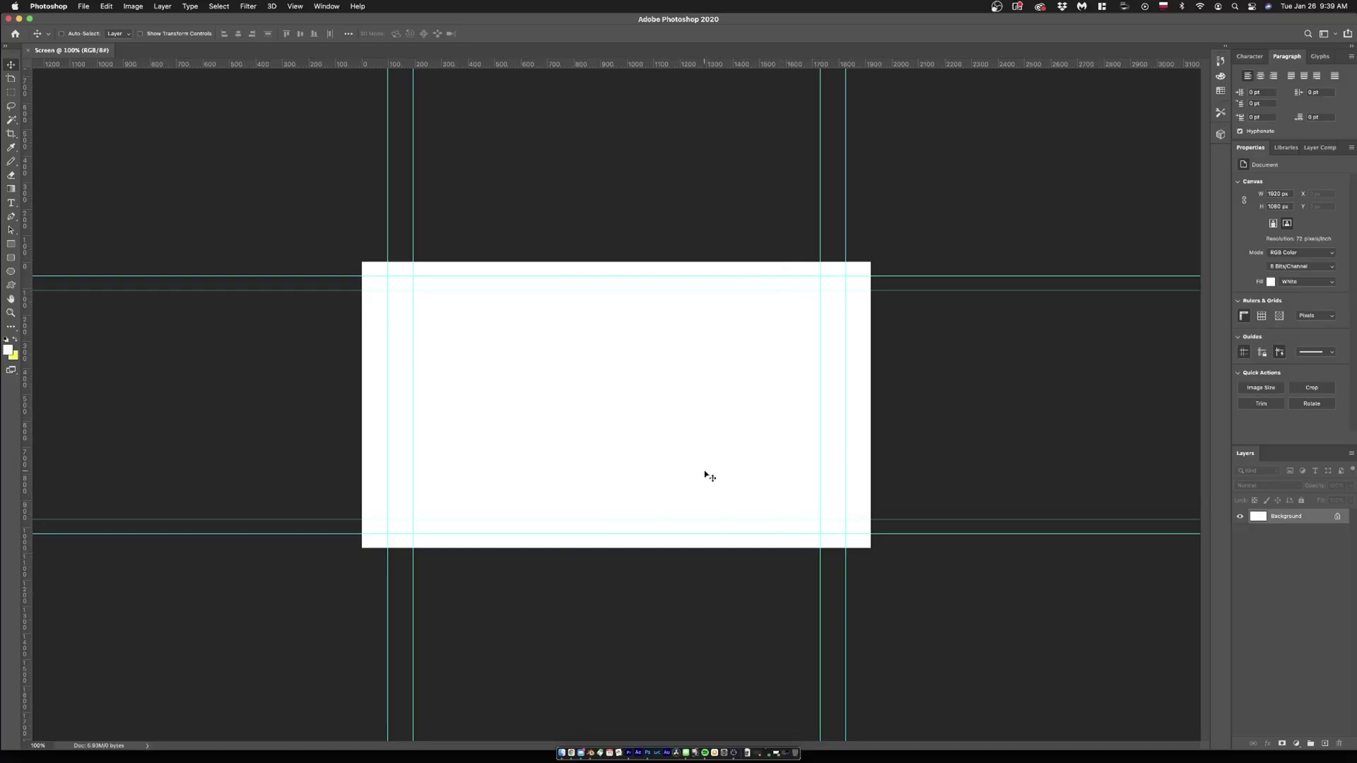
# Step: Hide the canvas guides and browse Finder to THUNDER1 > TUTORIALS > SCREEN_RECORD
pyautogui.press('super+semicolon')
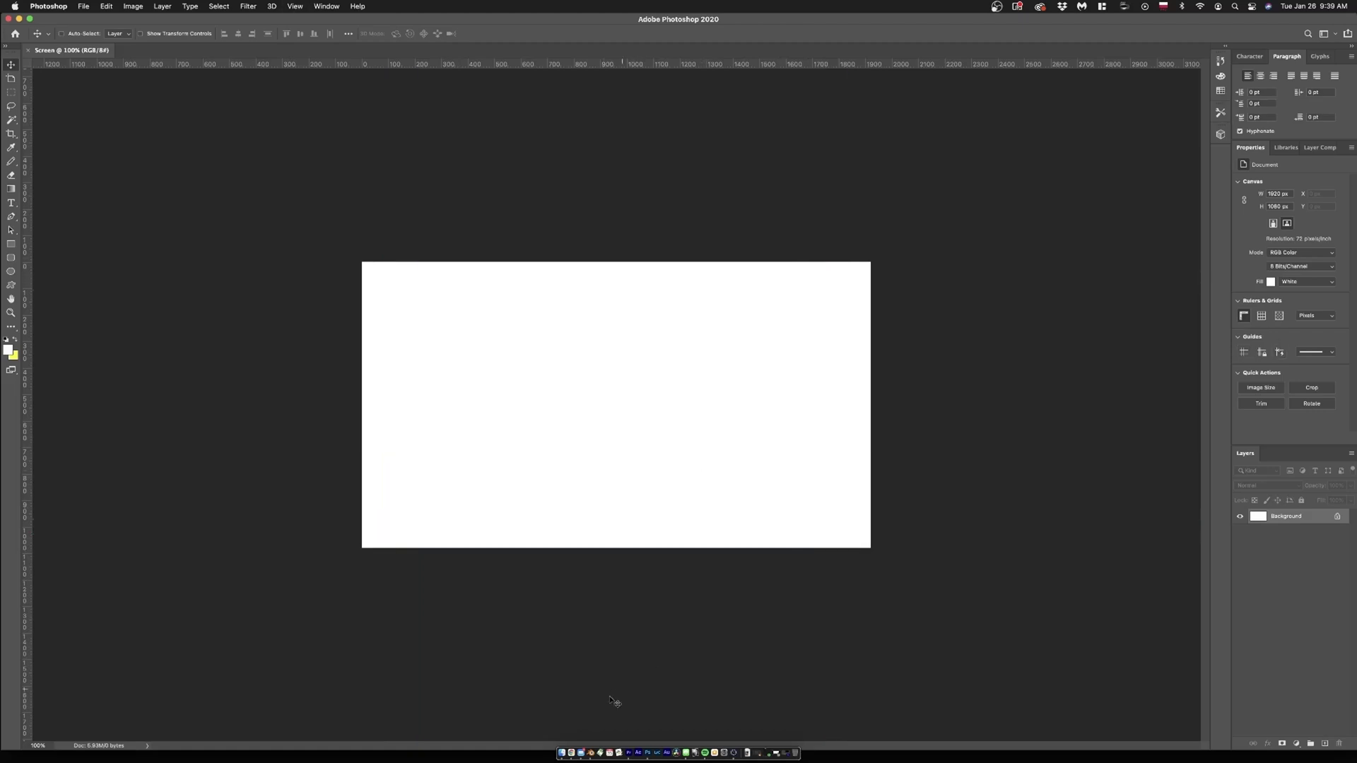
pyautogui.click(563, 754)
pyautogui.scroll(-4, 477, 295)
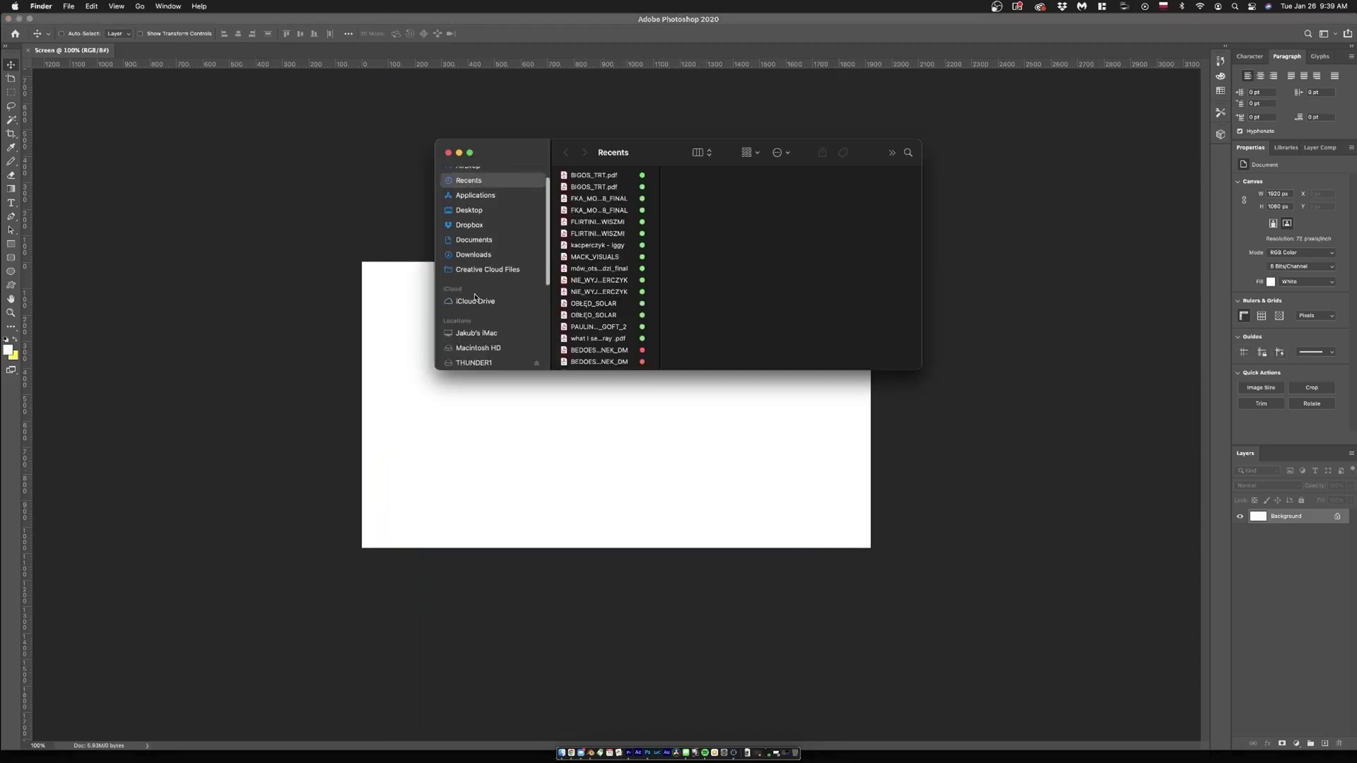
pyautogui.click(477, 291)
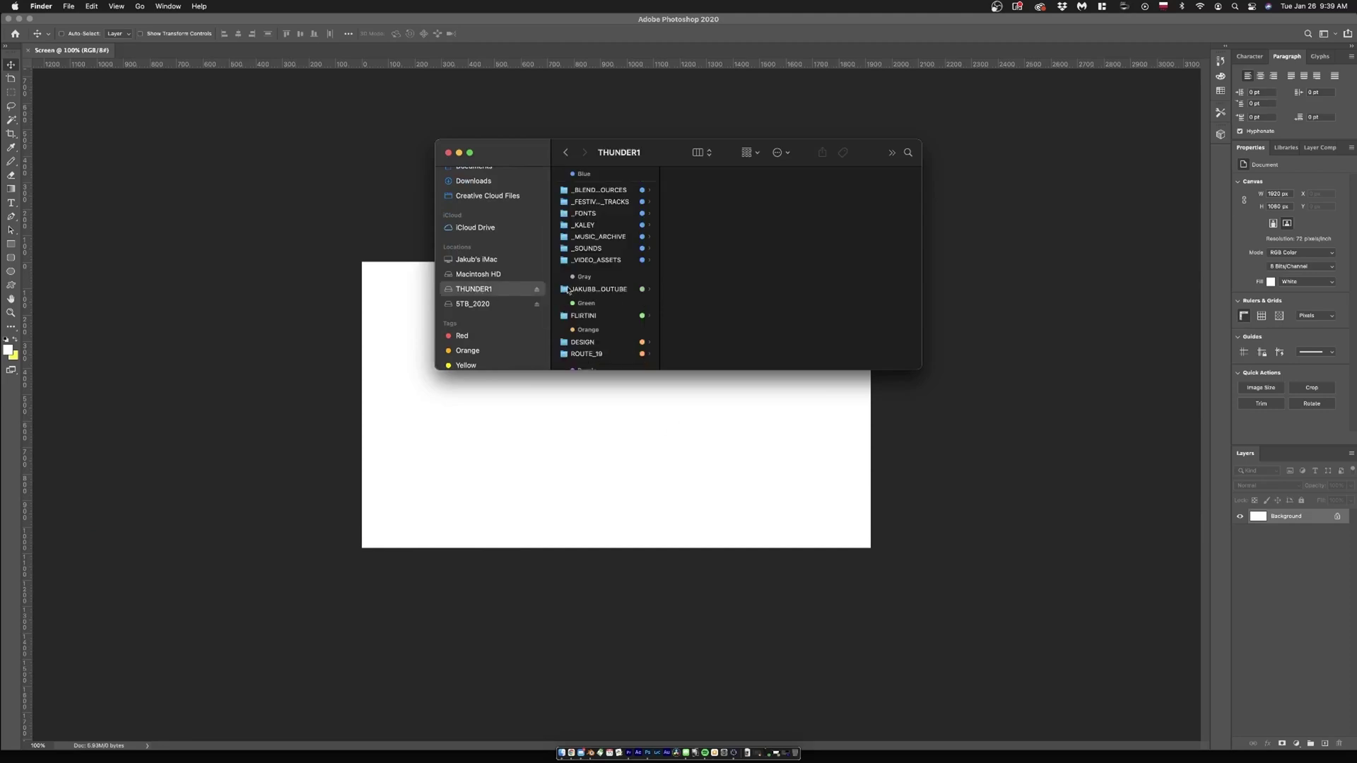
pyautogui.click(612, 273)
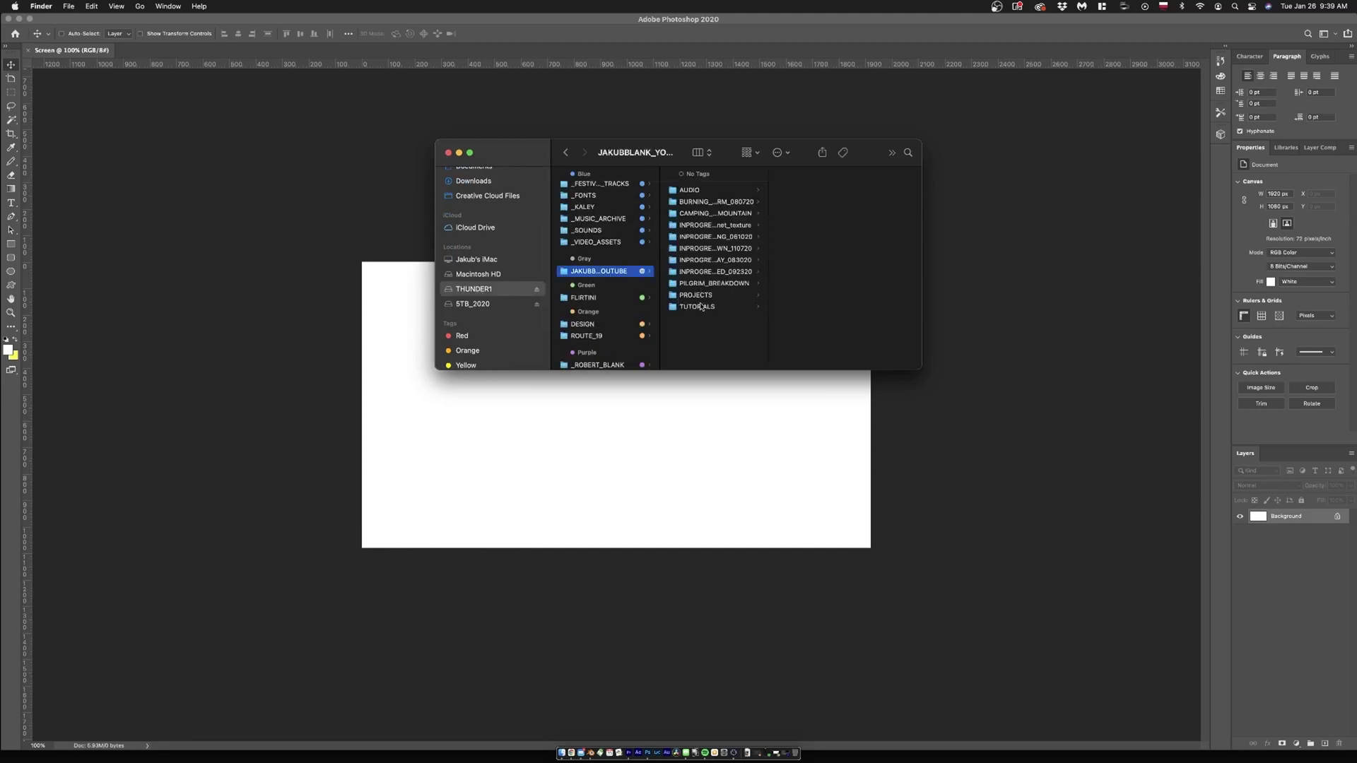
pyautogui.click(700, 305)
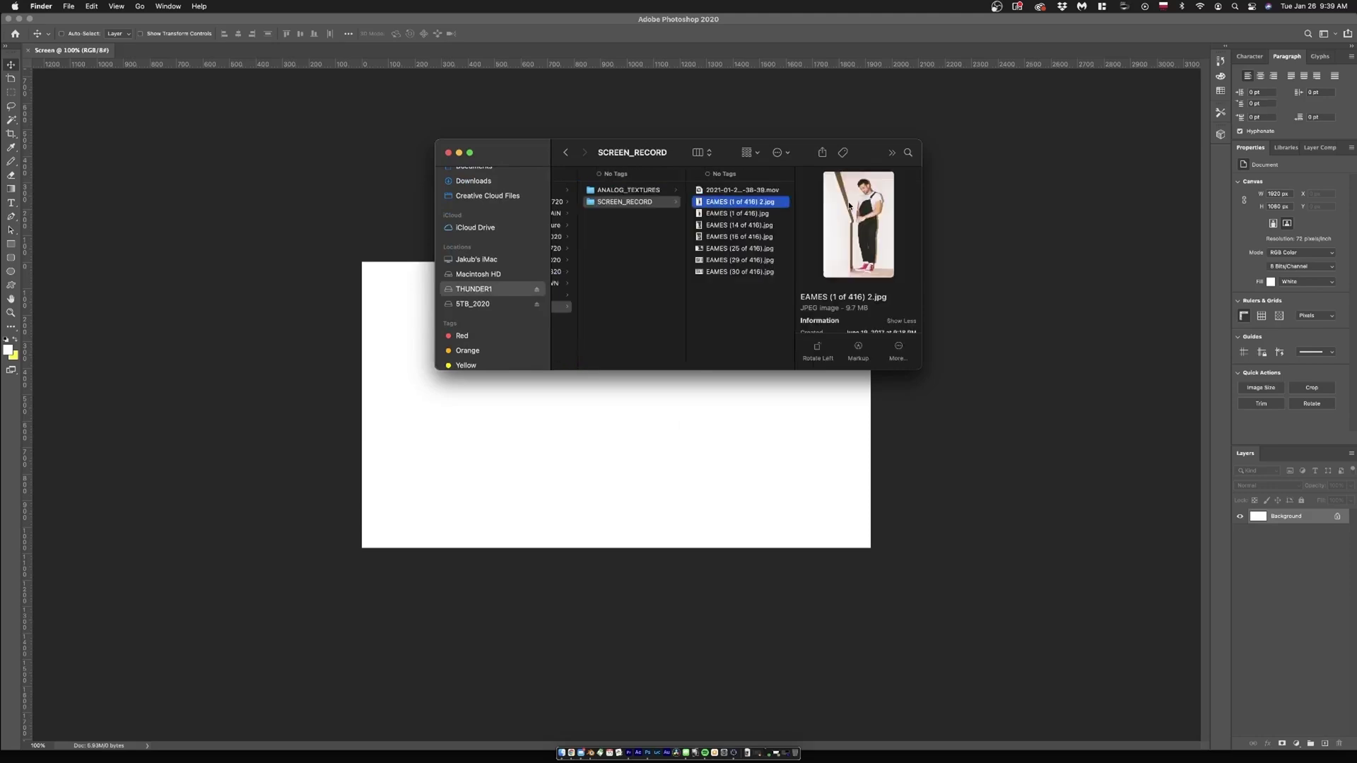
# Step: Select EAMES (29 of 416).jpg and EAMES (30 of 416).jpg and drop them onto the canvas
pyautogui.press('Down')
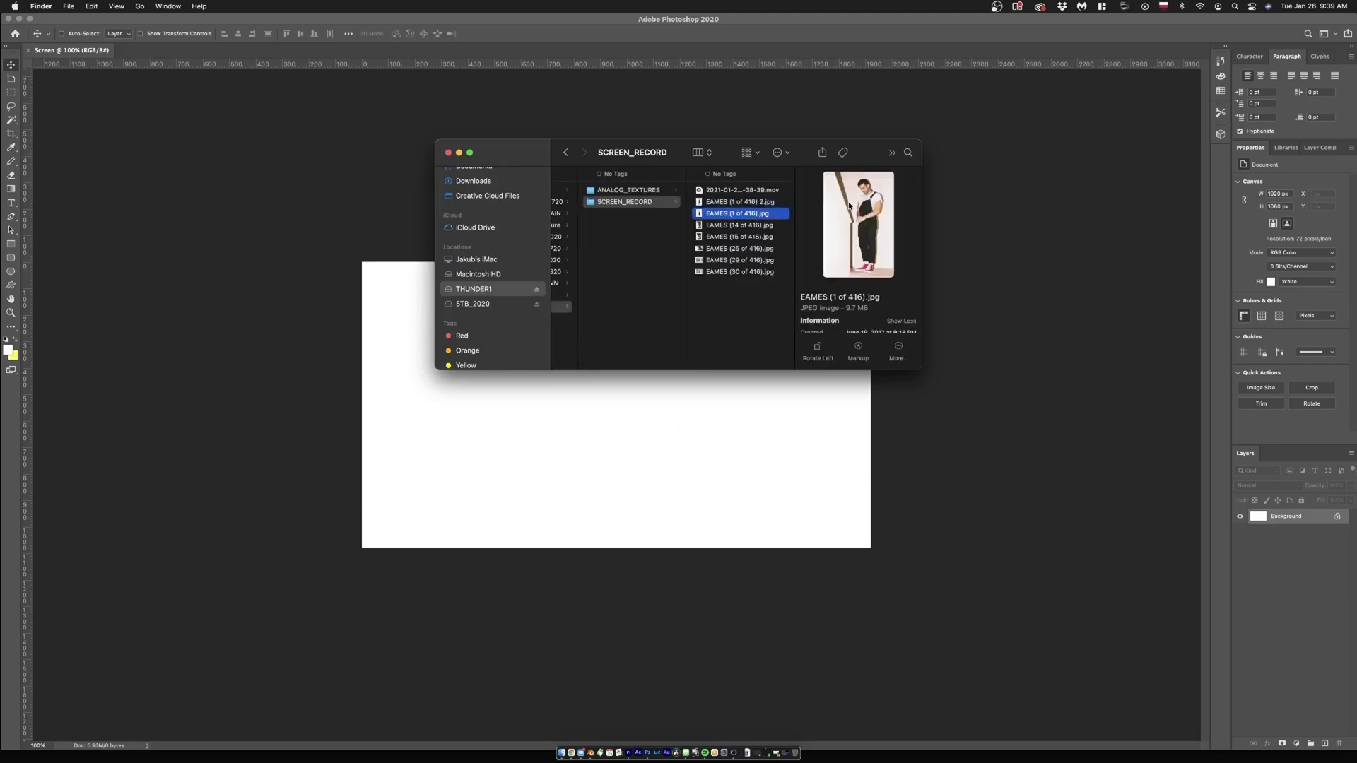
pyautogui.click(742, 272)
pyautogui.keyDown('shift'); pyautogui.click(723, 261); pyautogui.keyUp('shift')
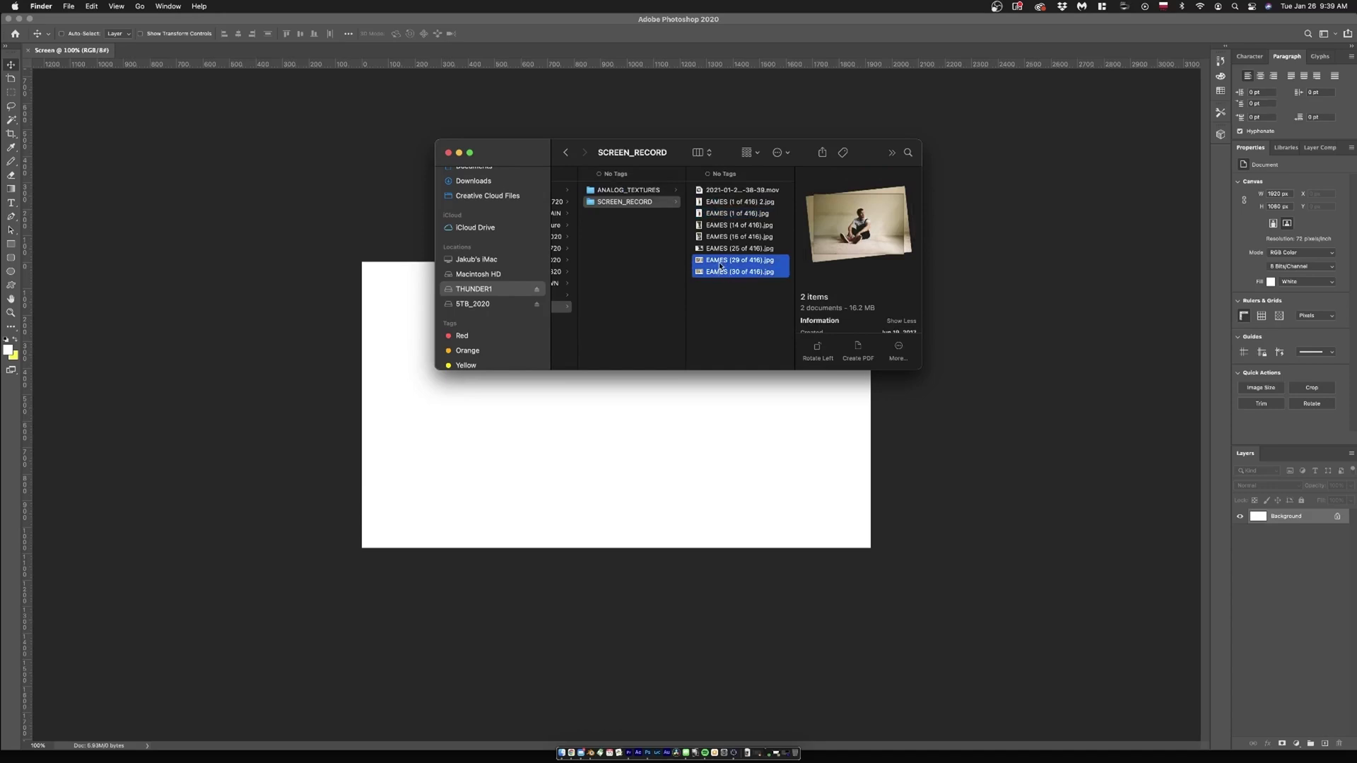
pyautogui.moveTo(678, 385); pyautogui.dragTo(679, 386)
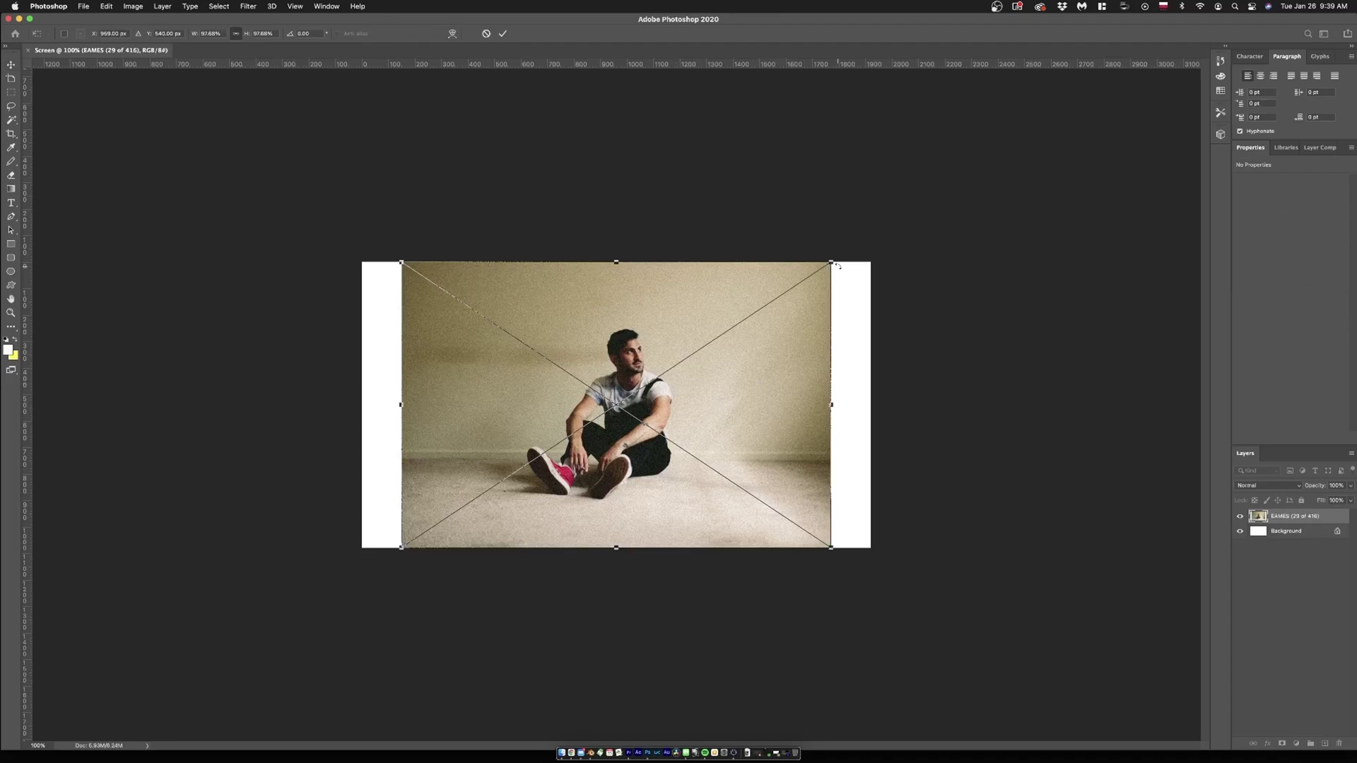
# Step: Scale the placed EAMES photo to about 1926×1284 px so it covers the canvas
pyautogui.moveTo(831, 259); pyautogui.dragTo(876, 239)
pyautogui.moveTo(400, 551); pyautogui.dragTo(358, 576)
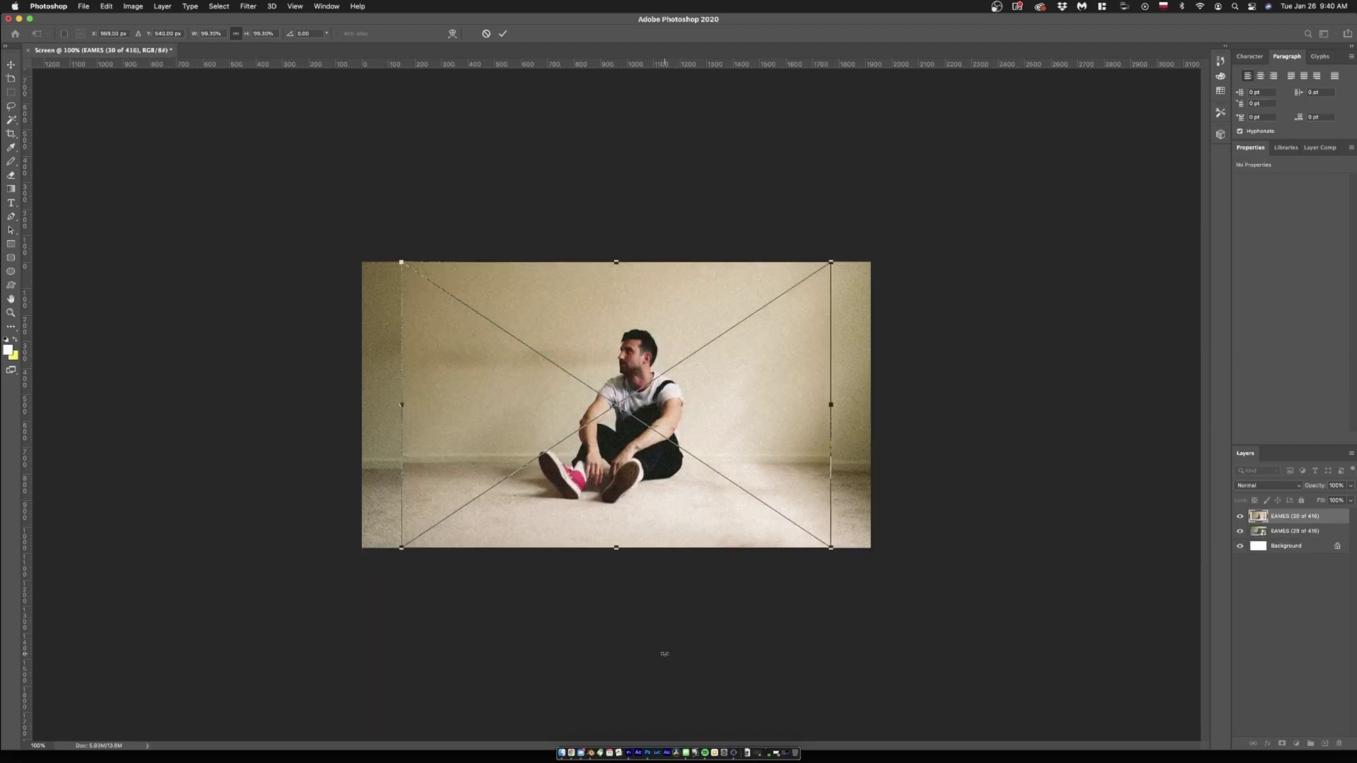
# Step: Frame a capture region around the Photoshop canvas and start a selected-portion screen recording
pyautogui.press('super+shift+5')
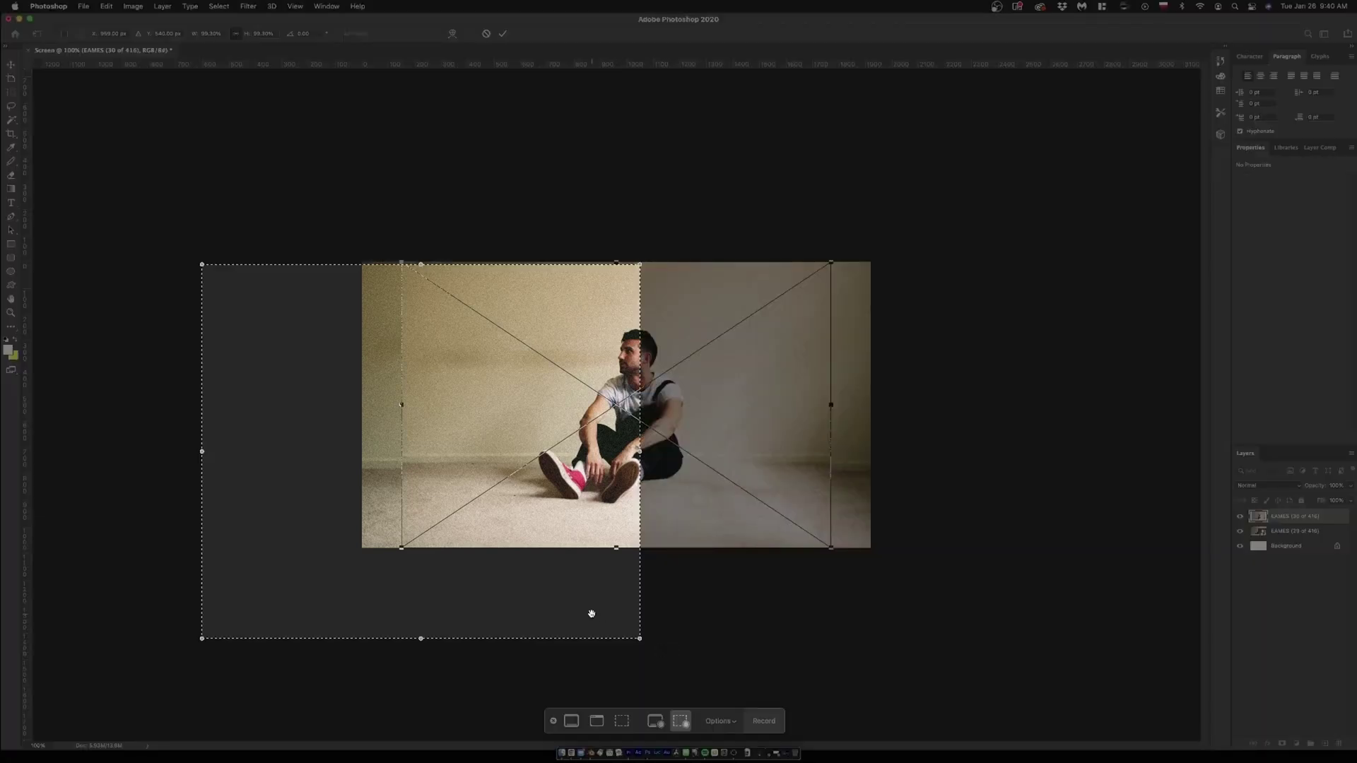
pyautogui.moveTo(594, 613); pyautogui.dragTo(1010, 605)
pyautogui.moveTo(695, 369); pyautogui.dragTo(699, 363)
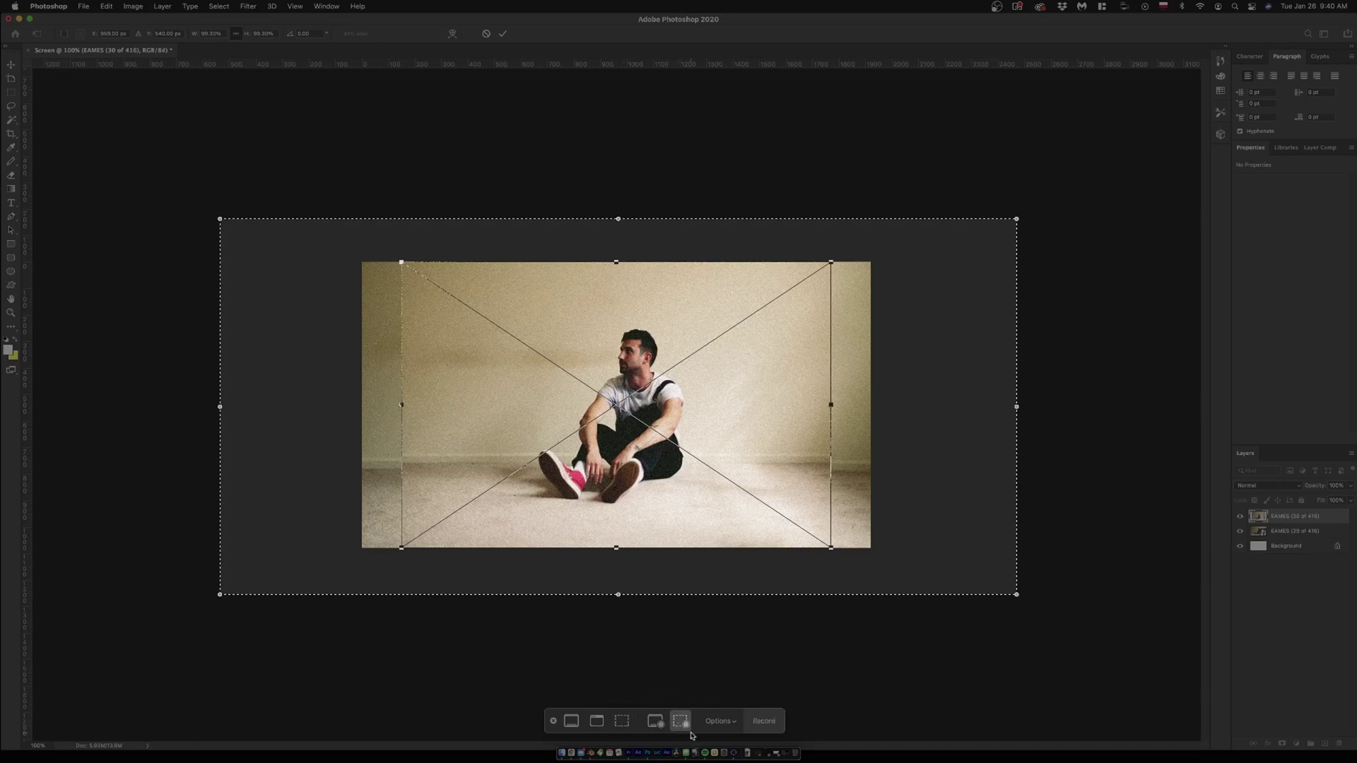
pyautogui.click(727, 722)
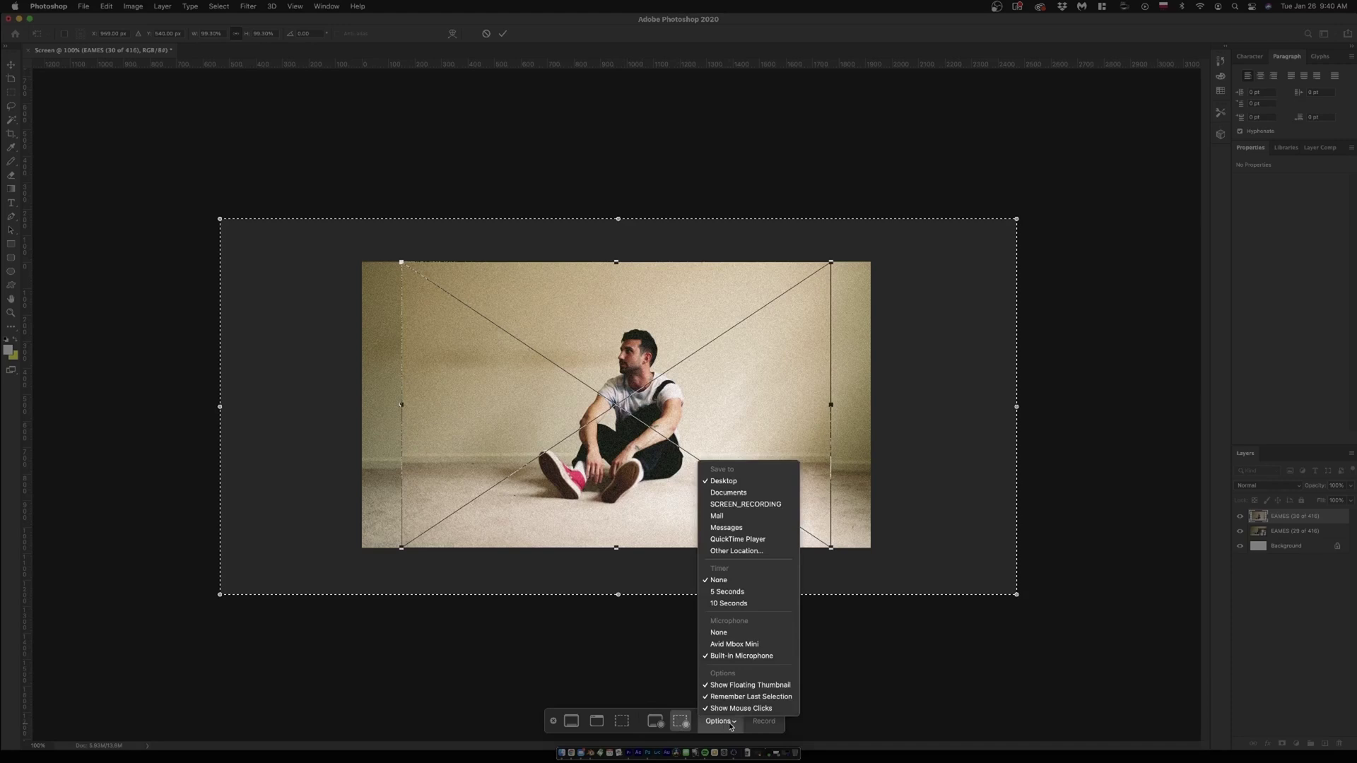
pyautogui.click(731, 724)
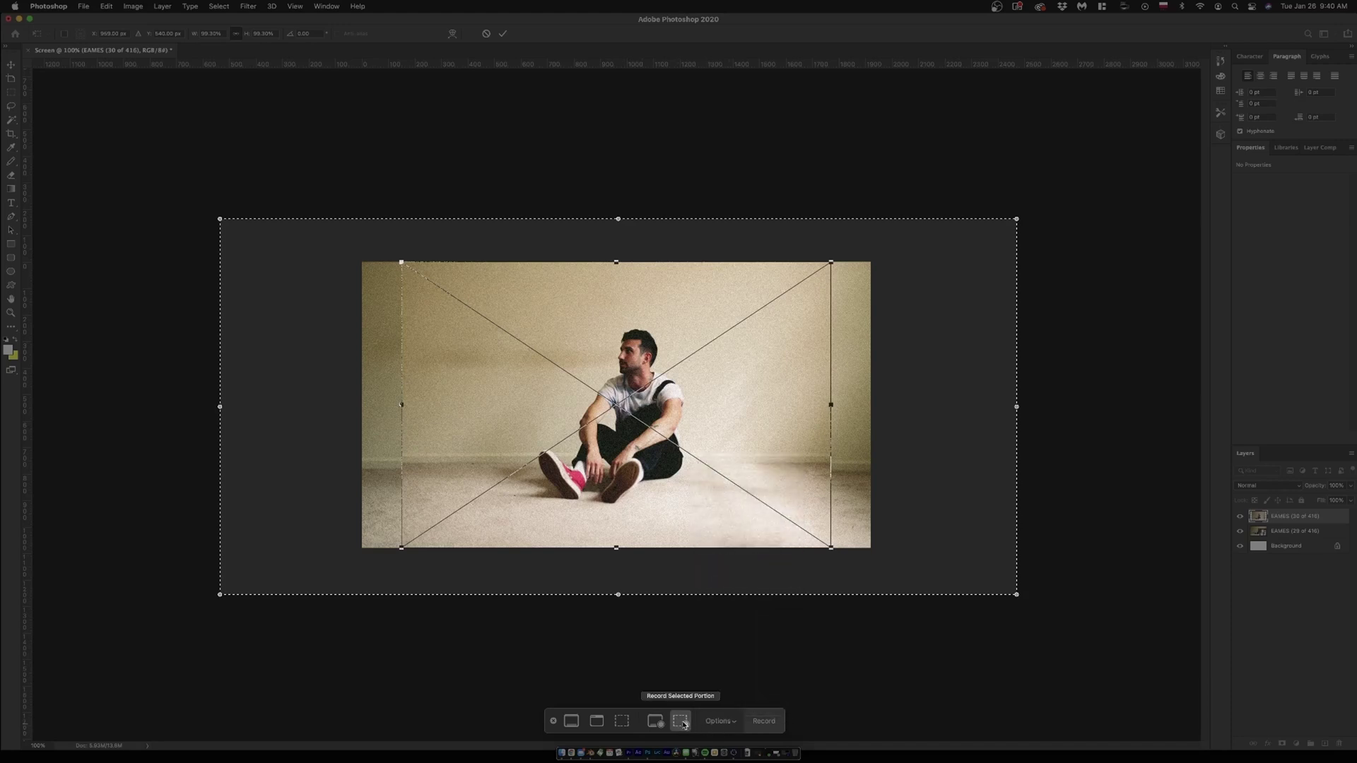
pyautogui.click(764, 722)
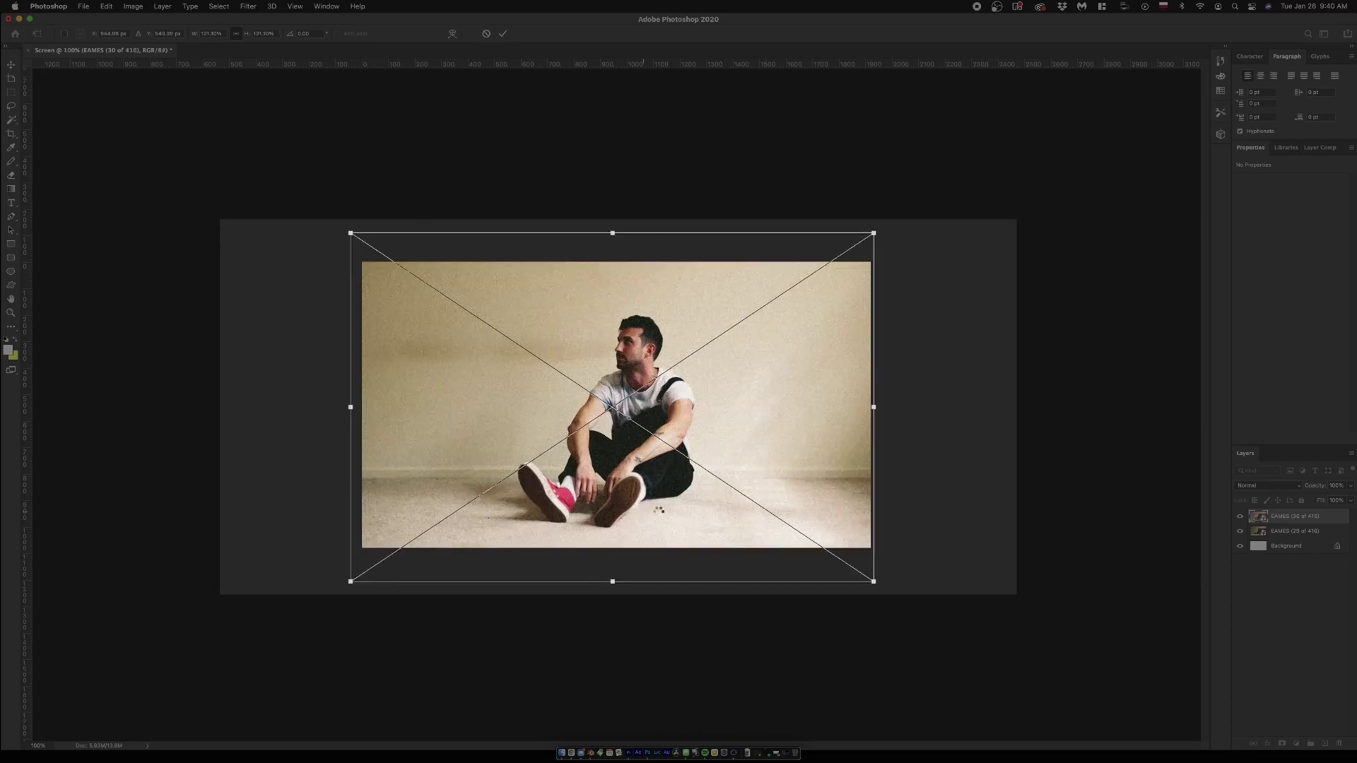
# Step: Commit the transform and convert both EAMES smart objects into editable pixel layers
pyautogui.press('Return')
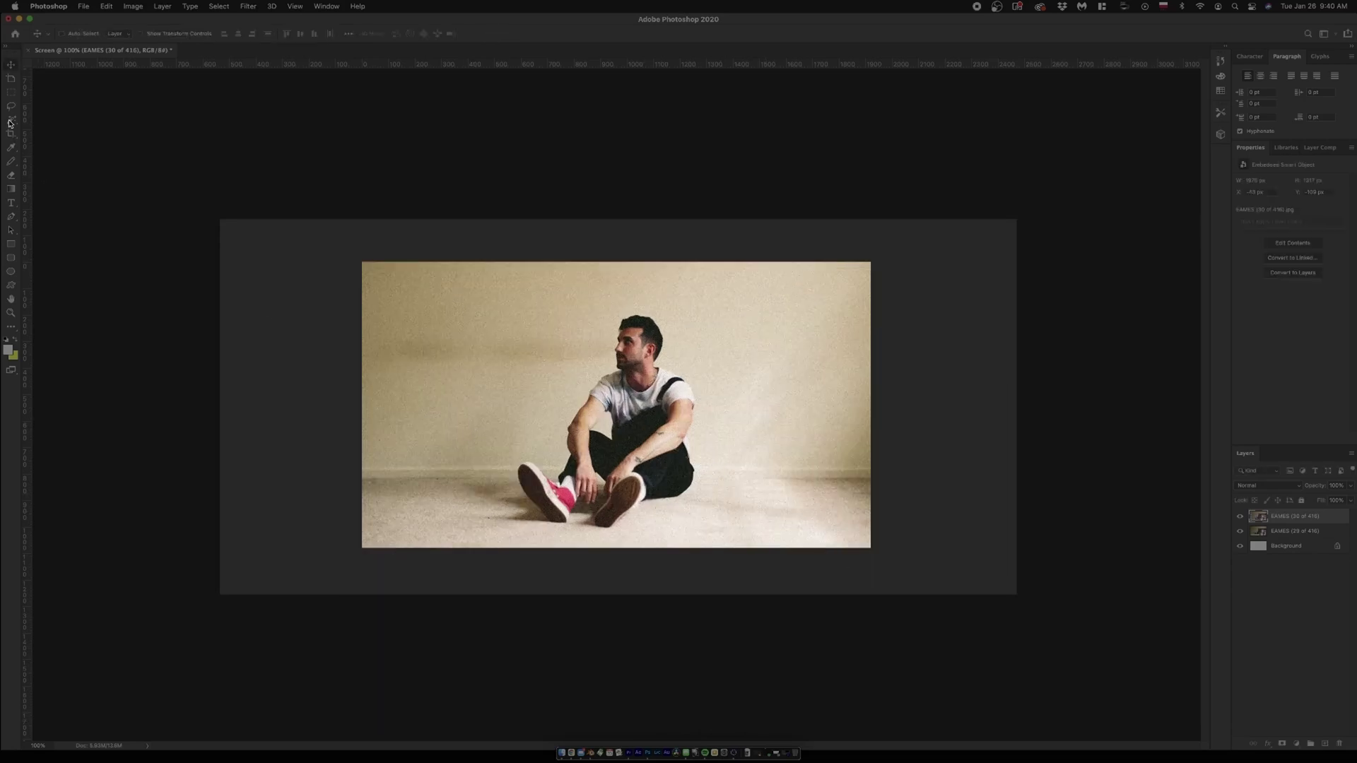
pyautogui.click(516, 379)
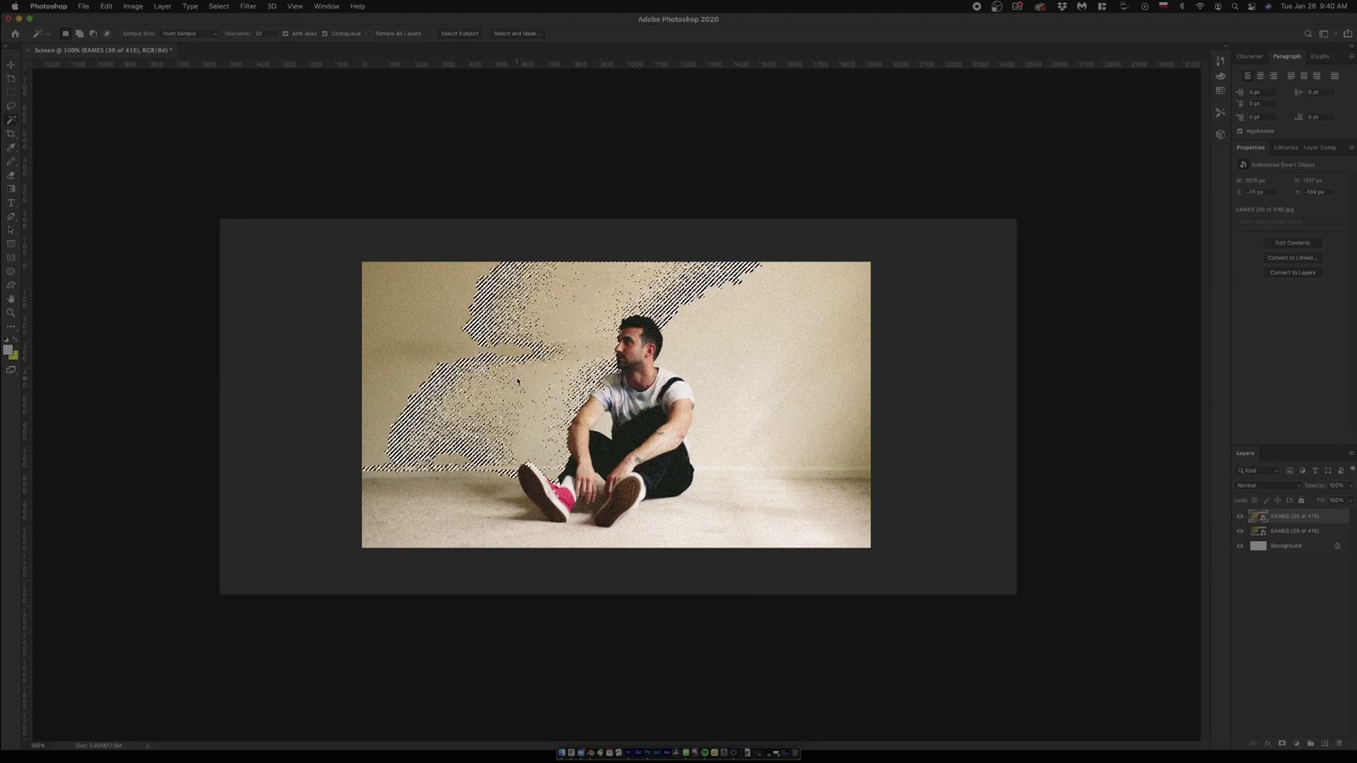
pyautogui.press('BackSpace')
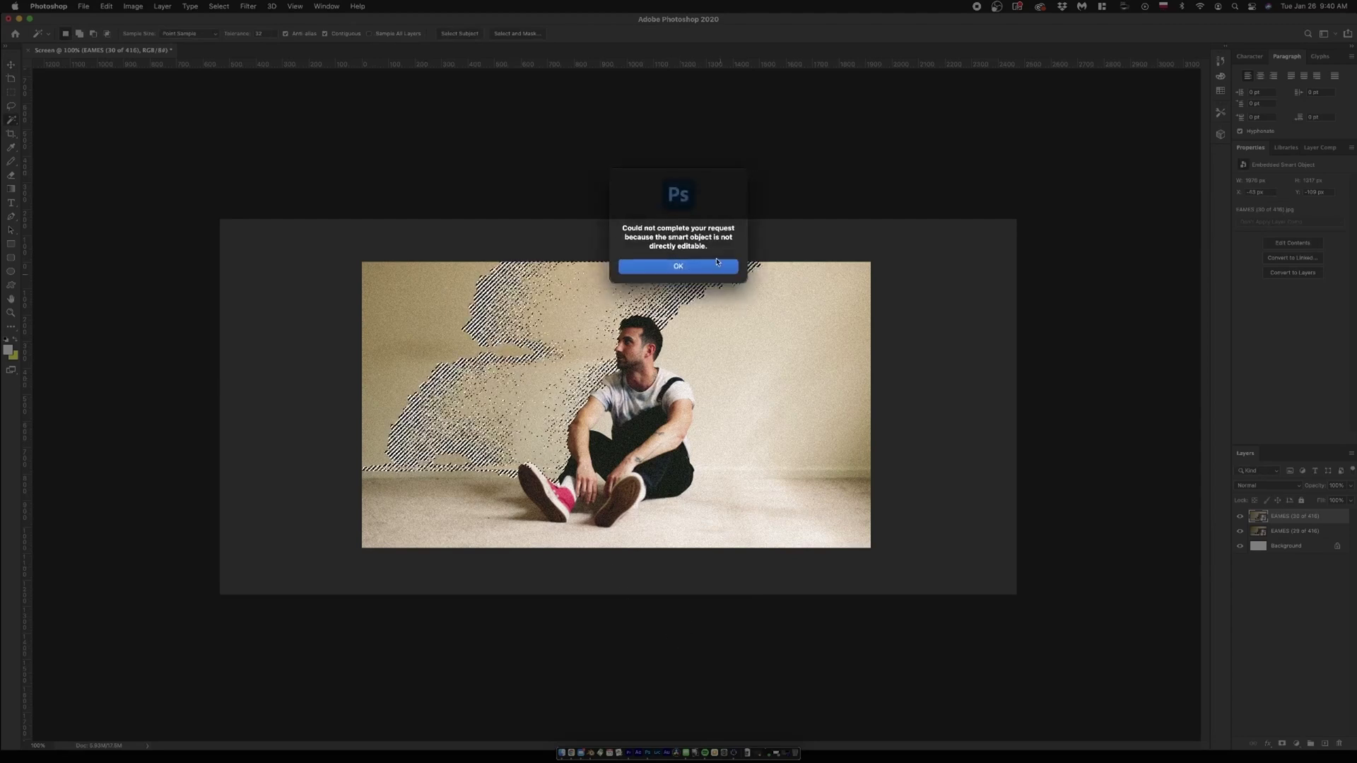
pyautogui.press('Return')
pyautogui.keyDown('shift'); pyautogui.click(1316, 526); pyautogui.keyUp('shift')
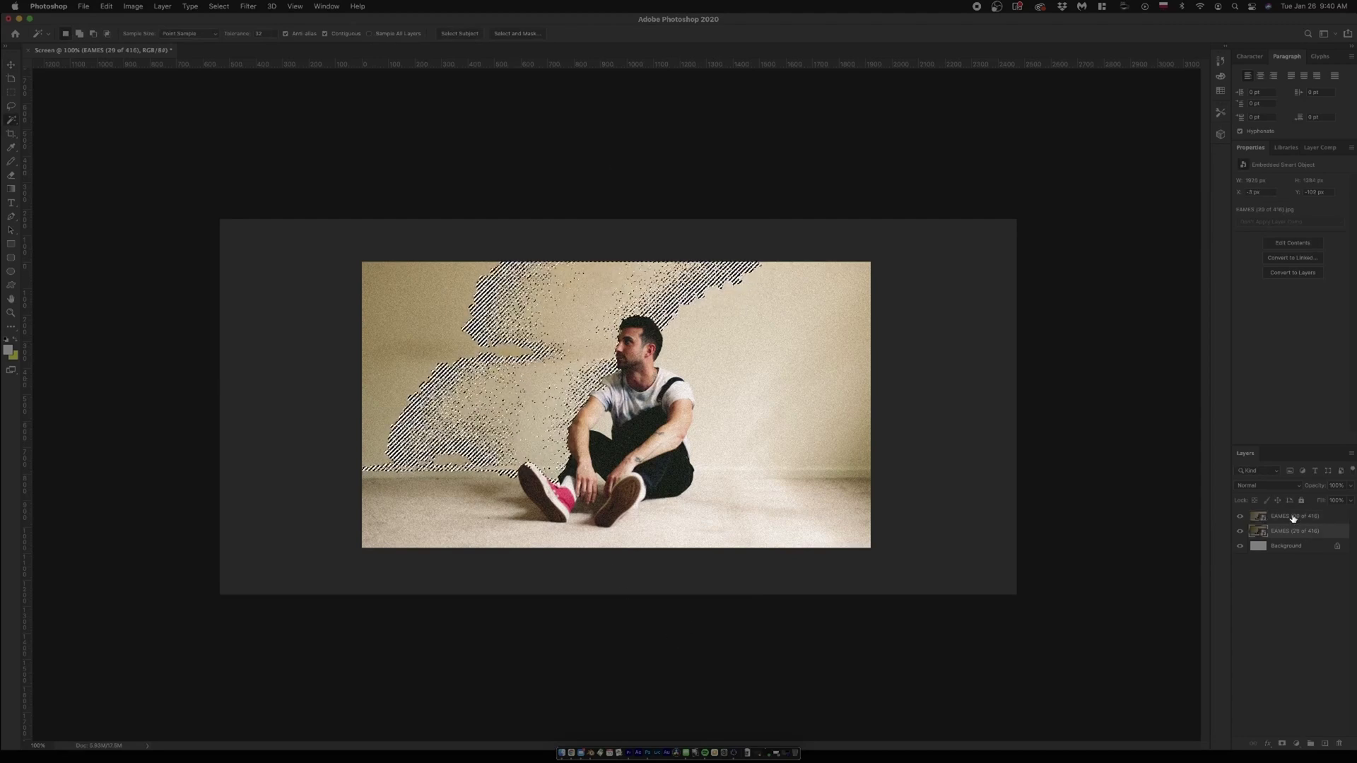
pyautogui.rightClick(1289, 522)
pyautogui.click(1266, 621)
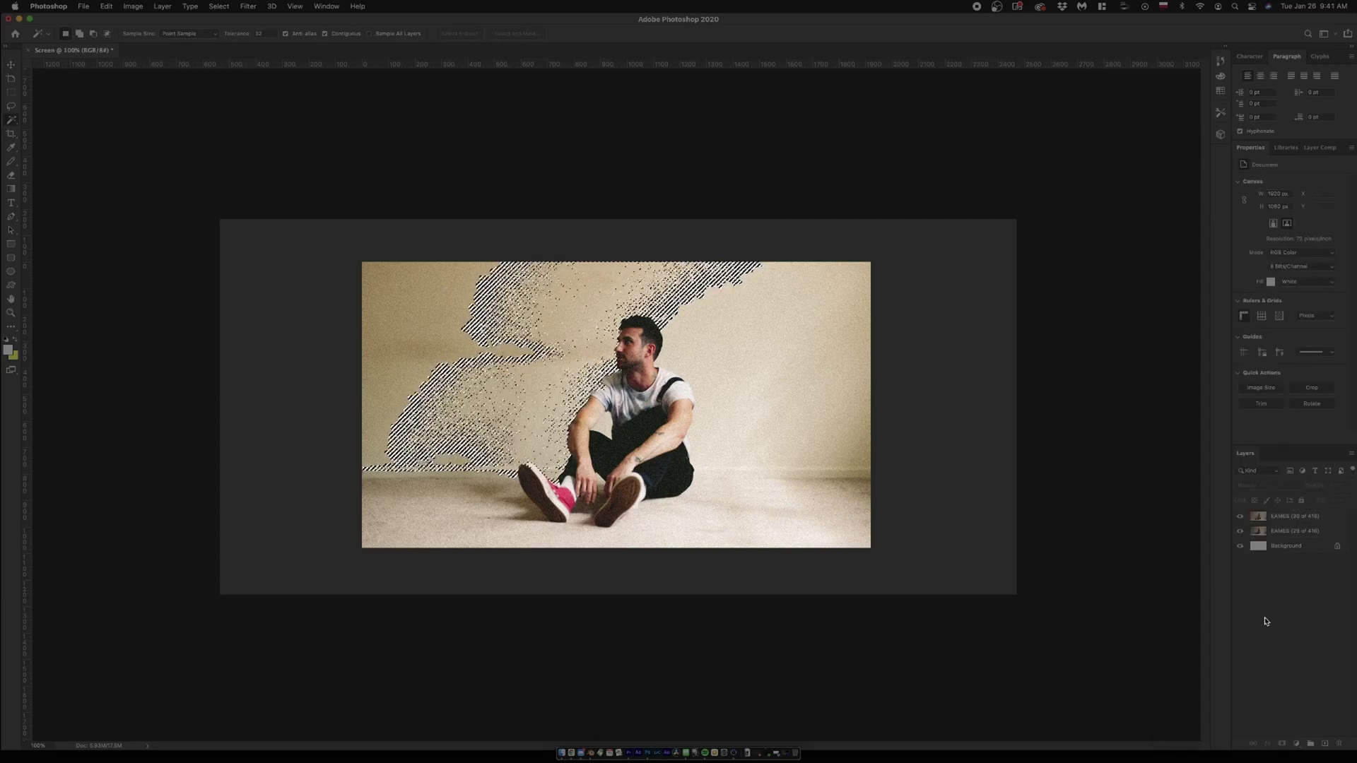
# Step: Magic Wand and delete the wall and floor around the man on EAMES (30 of 416)
pyautogui.click(1293, 516)
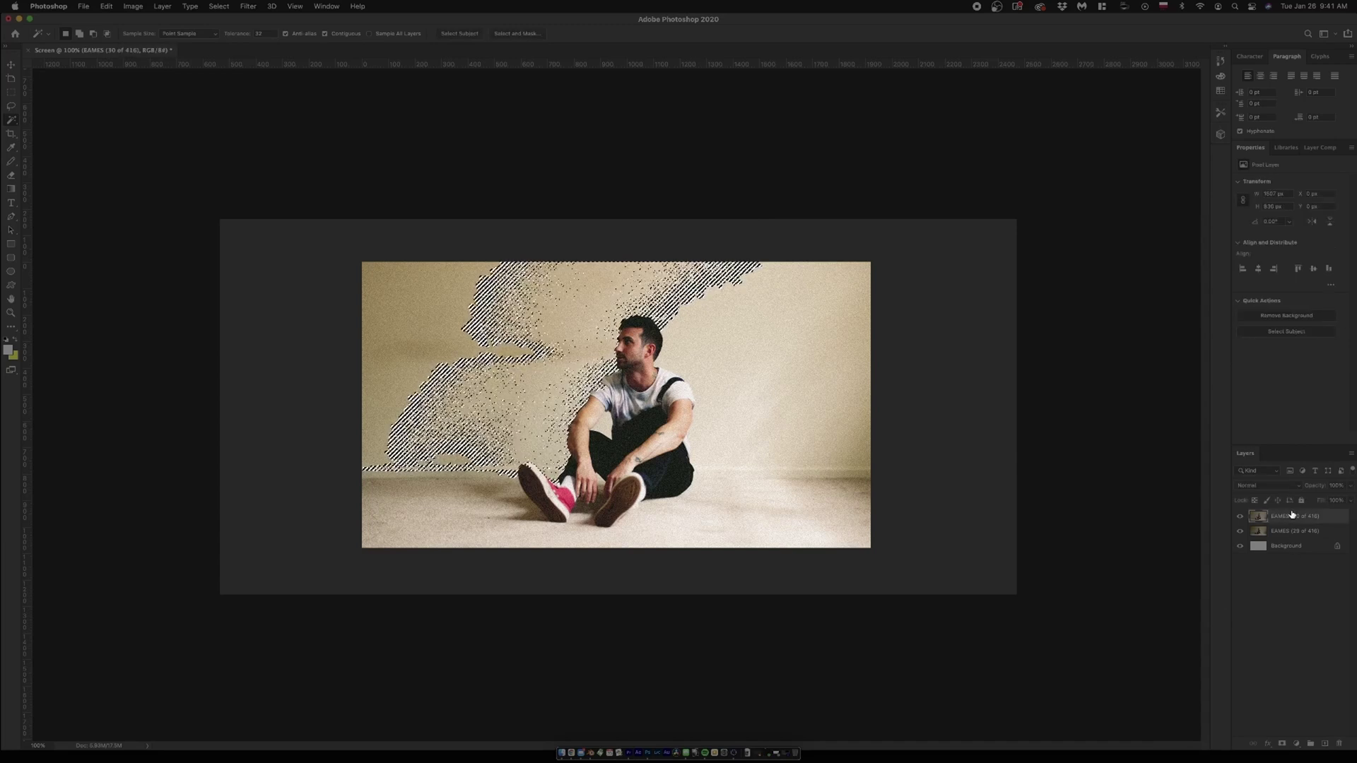
pyautogui.click(800, 412)
pyautogui.press('BackSpace')
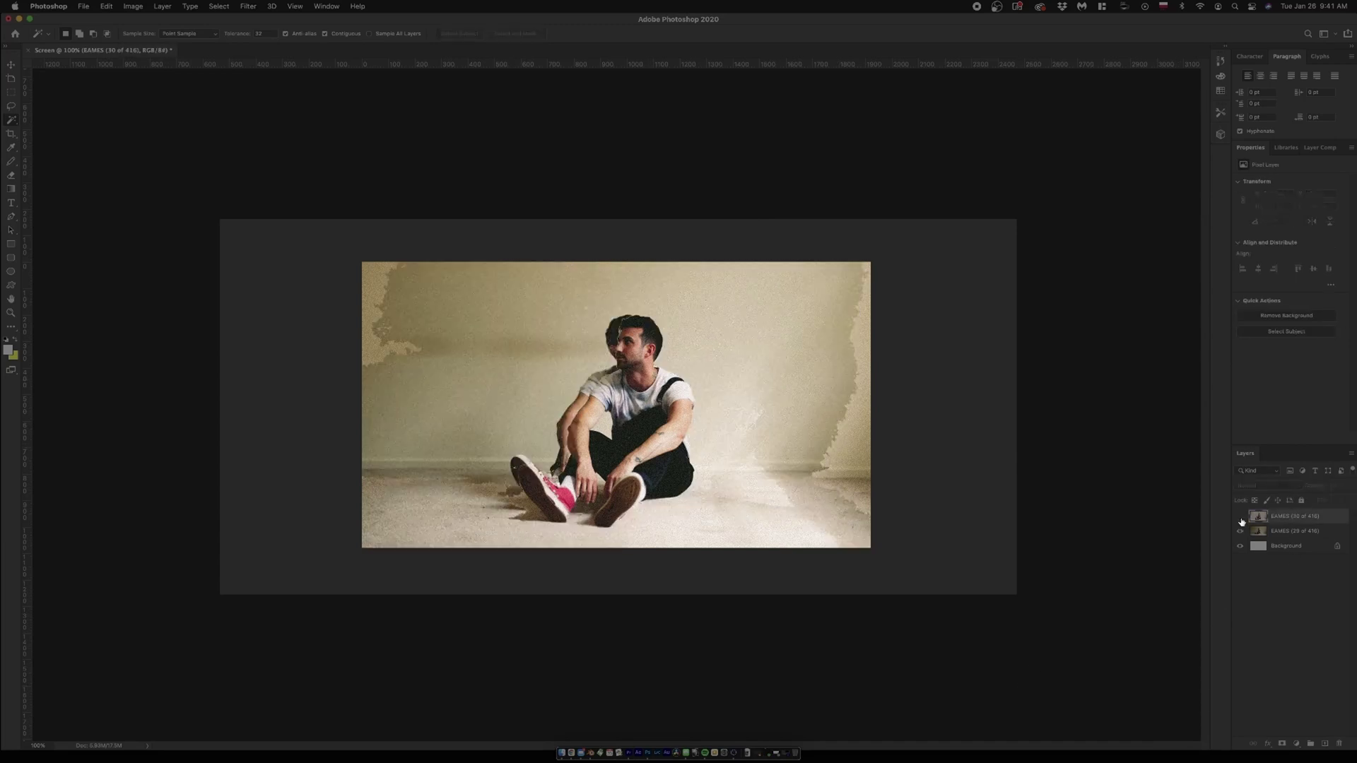
# Step: Toggle layer visibility to check the cut-out, leaving the lower photo hidden
pyautogui.click(1240, 516)
pyautogui.click(1241, 519)
pyautogui.click(1241, 519)
pyautogui.click(1241, 520)
pyautogui.click(1241, 519)
pyautogui.click(1241, 519)
pyautogui.click(1241, 519)
pyautogui.click(1241, 519)
pyautogui.click(1240, 520)
pyautogui.click(1241, 520)
pyautogui.click(1241, 519)
pyautogui.click(1241, 519)
pyautogui.click(1241, 519)
pyautogui.click(1240, 520)
pyautogui.click(1241, 520)
pyautogui.click(1240, 520)
pyautogui.click(1242, 522)
pyautogui.click(1242, 522)
pyautogui.click(1242, 521)
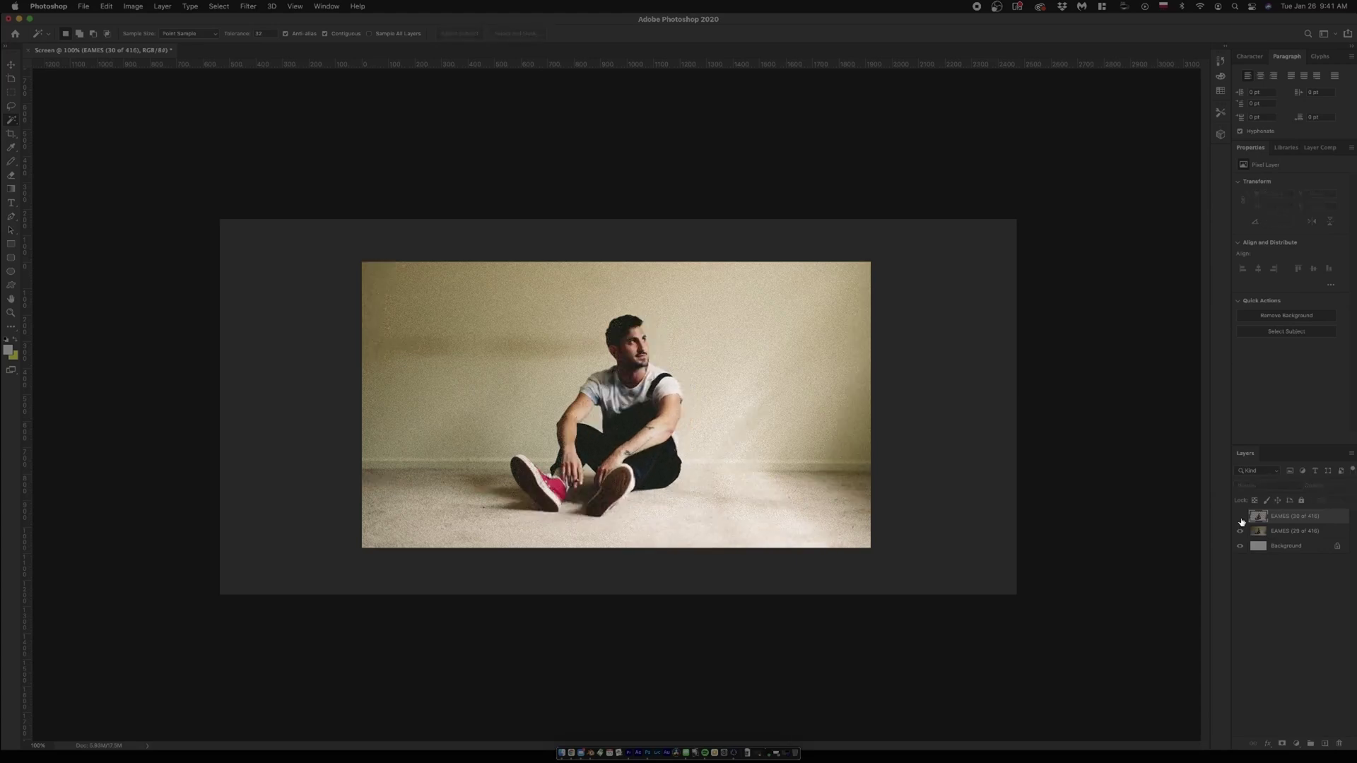
pyautogui.click(1241, 521)
pyautogui.click(1241, 521)
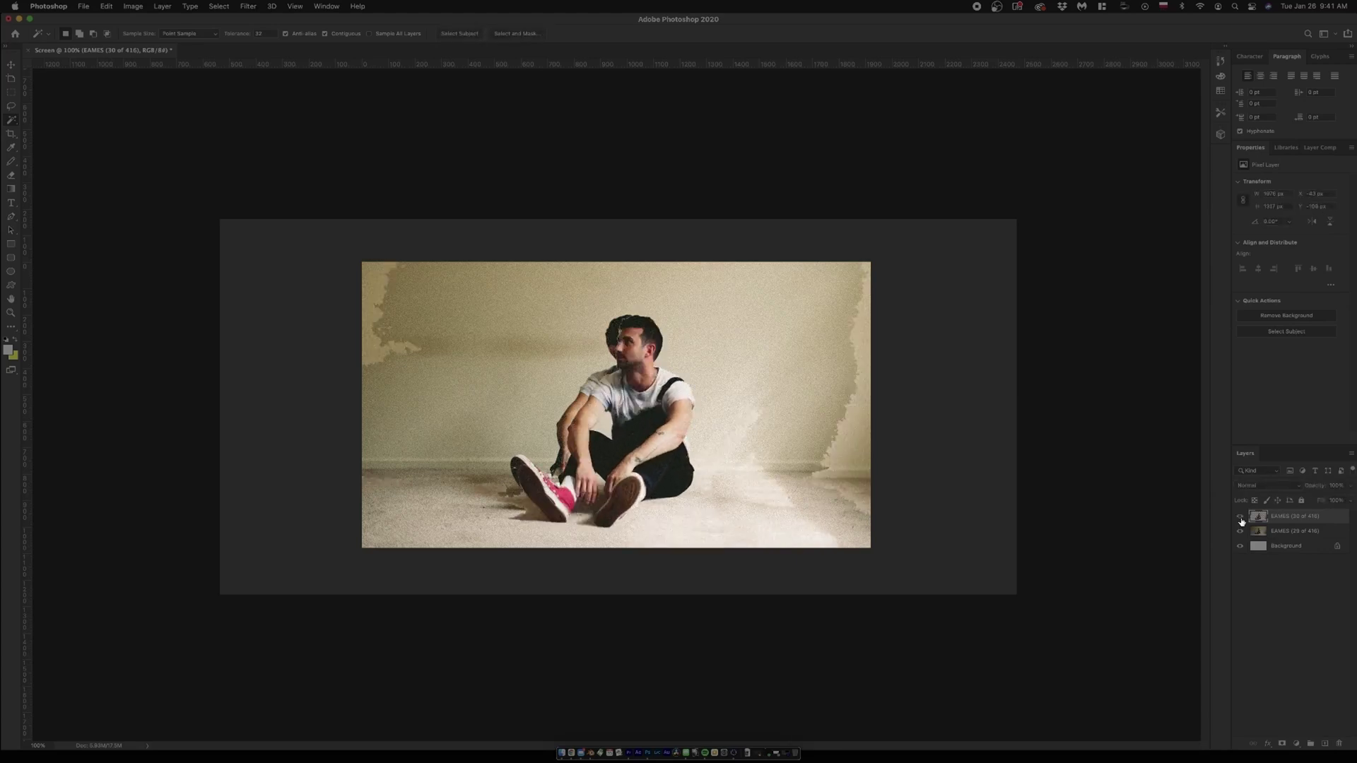
pyautogui.click(1241, 522)
pyautogui.click(1242, 521)
pyautogui.click(1242, 531)
pyautogui.click(1241, 531)
pyautogui.click(1241, 532)
pyautogui.click(1242, 531)
pyautogui.click(1242, 531)
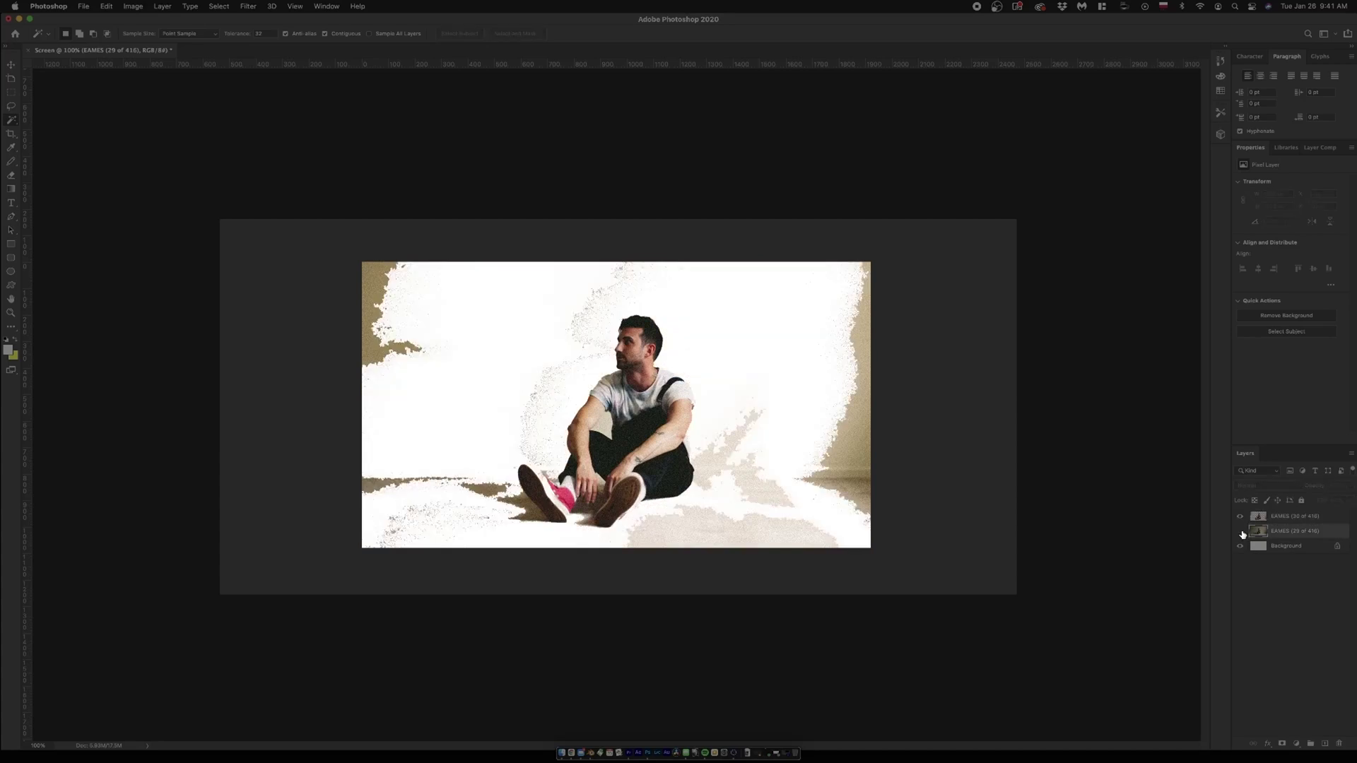
# Step: Preview EAMES photos 14, 15, 25 and 1 in Finder, then drop EAMES (1 of 416).jpg into the collage
pyautogui.click(562, 755)
pyautogui.click(742, 297)
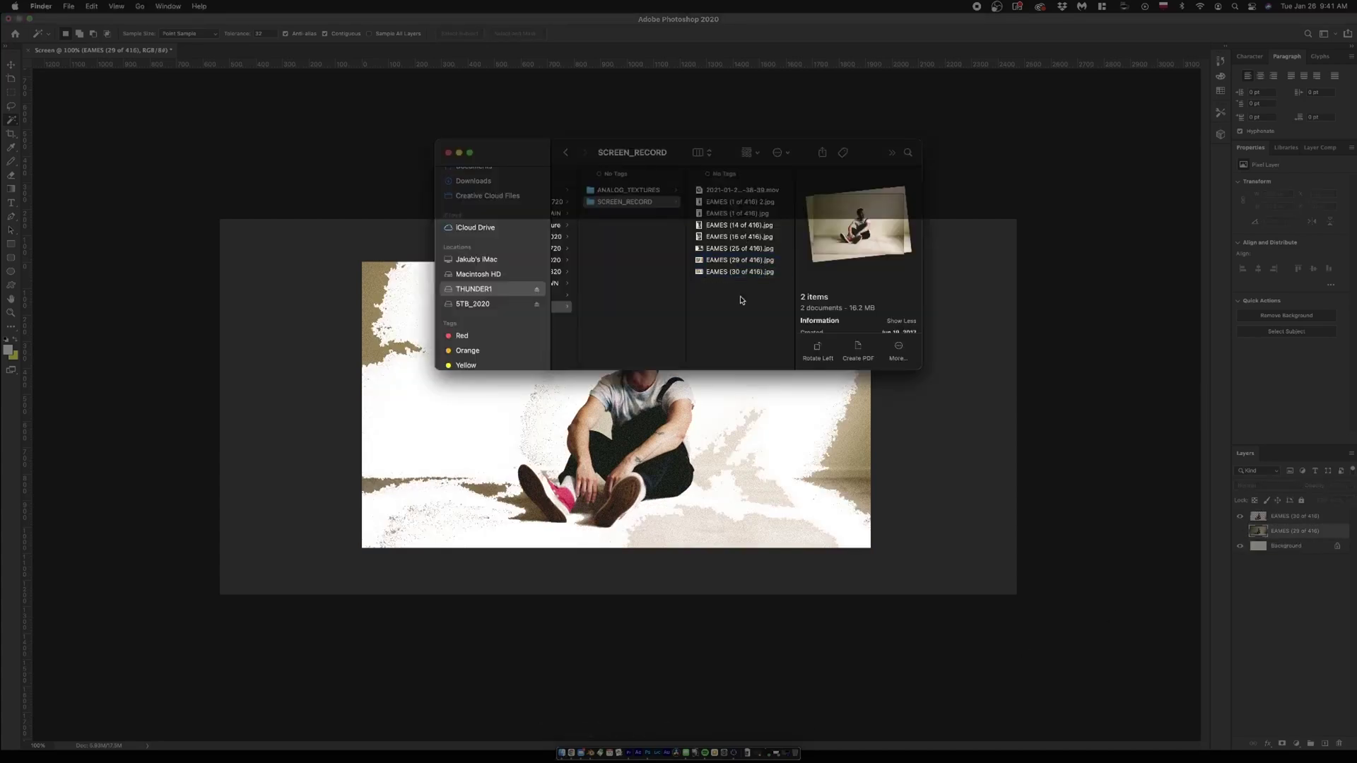
pyautogui.click(728, 226)
pyautogui.click(734, 238)
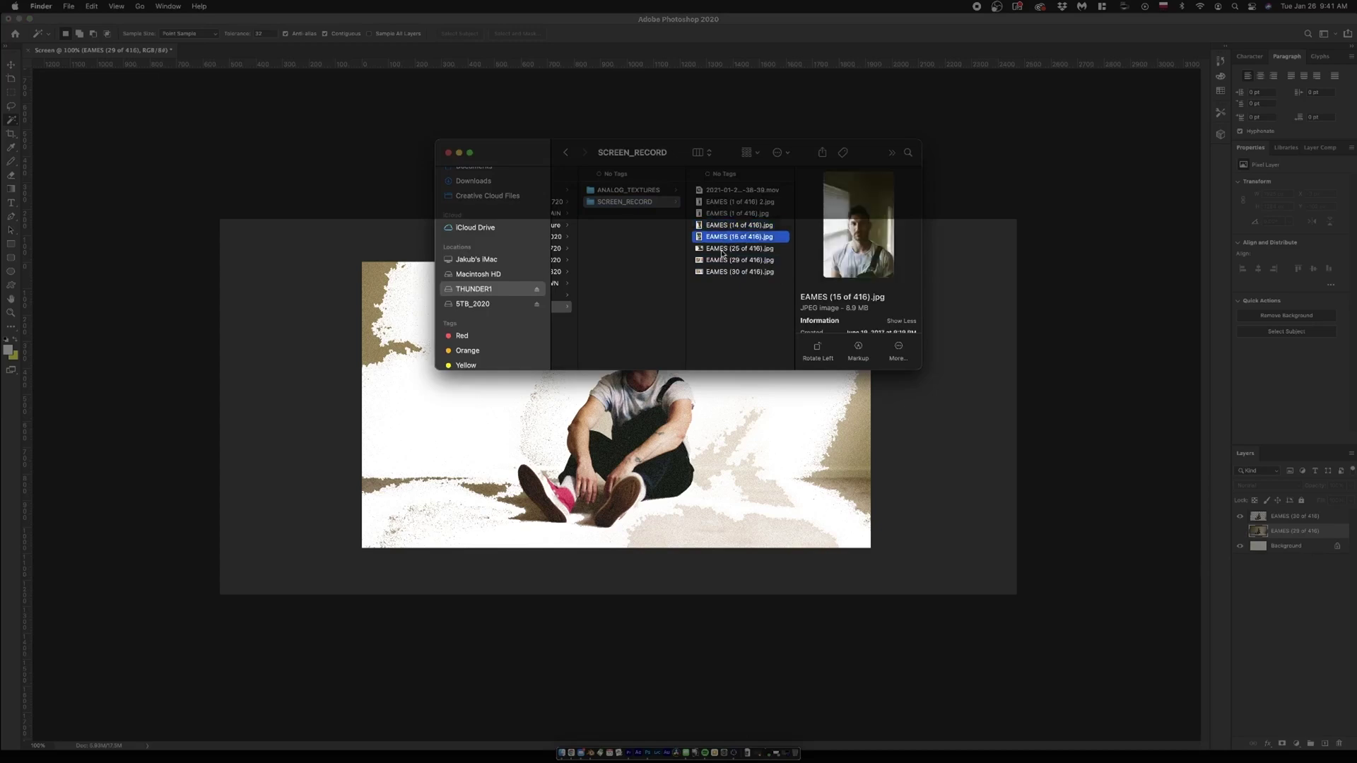
pyautogui.click(730, 249)
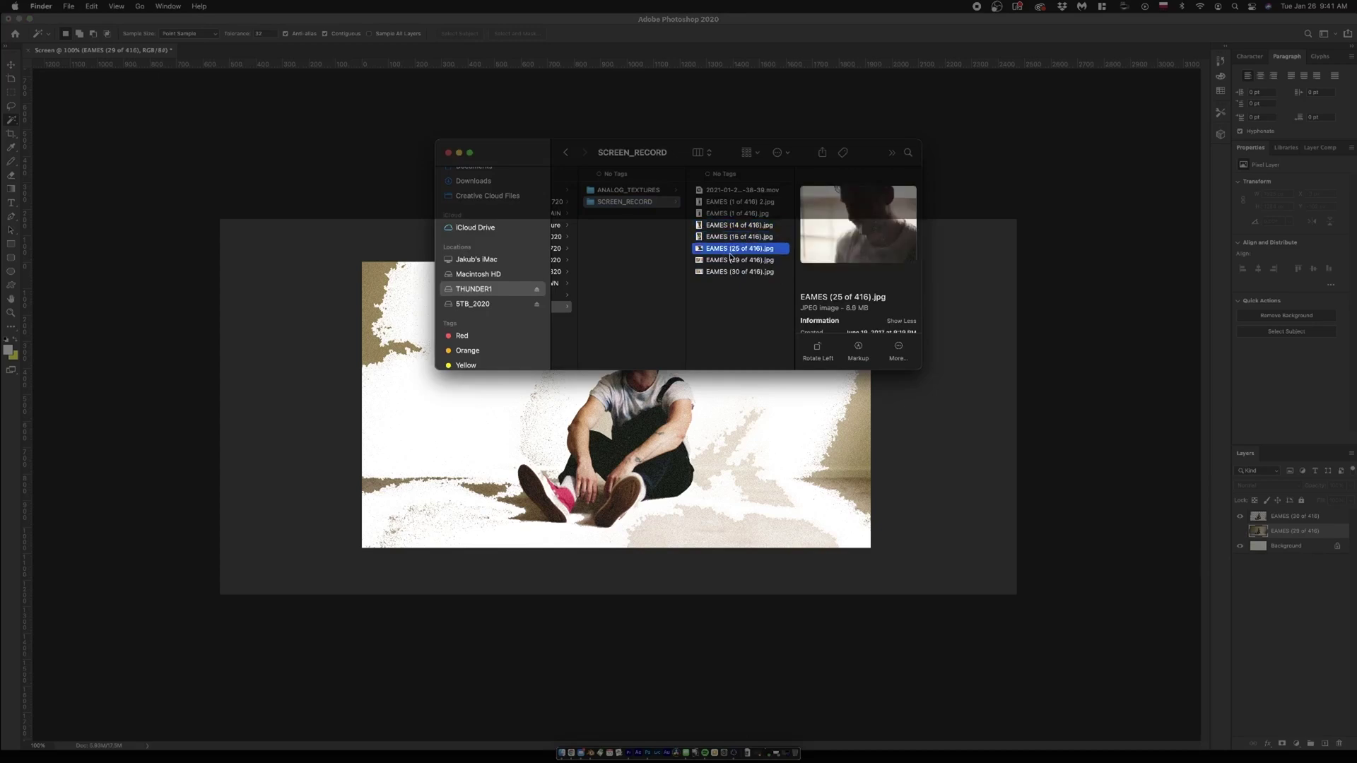
pyautogui.click(721, 203)
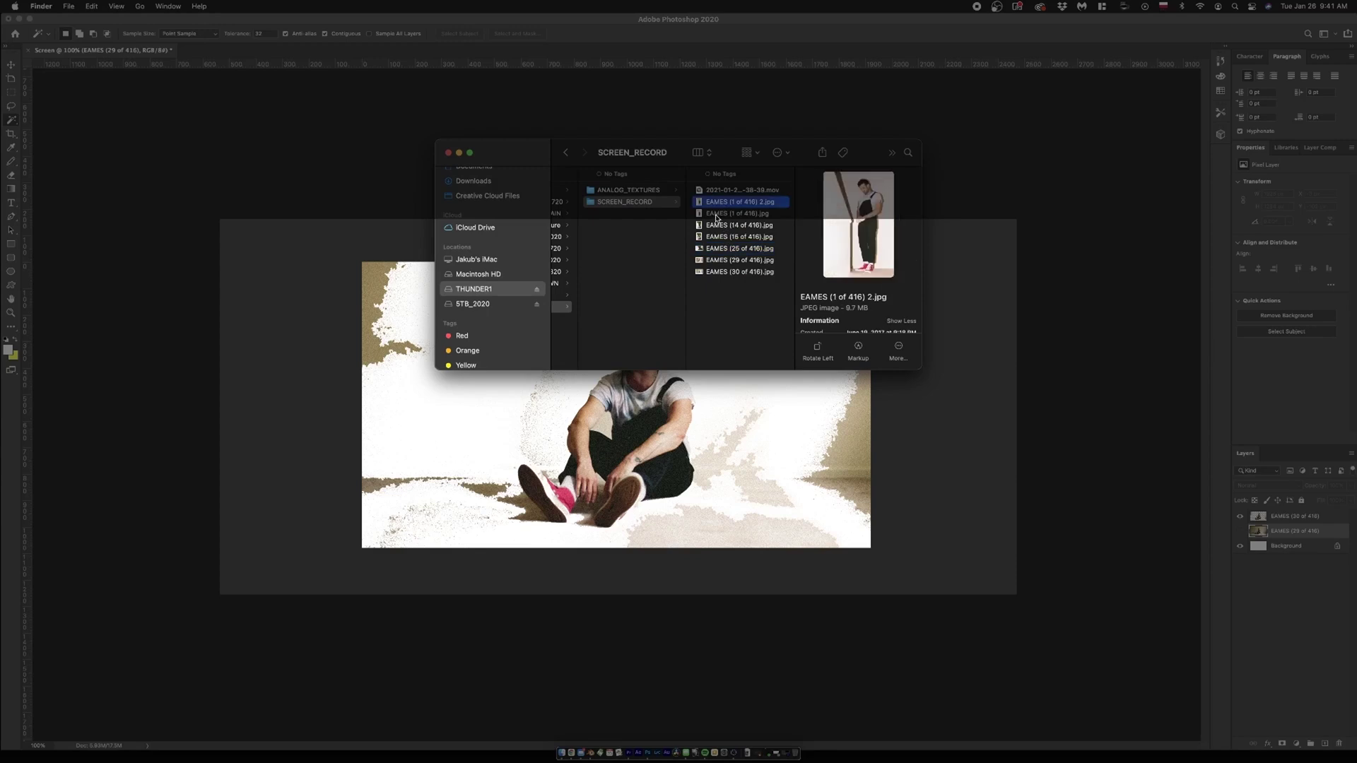
pyautogui.click(716, 214)
pyautogui.moveTo(724, 220); pyautogui.dragTo(714, 466)
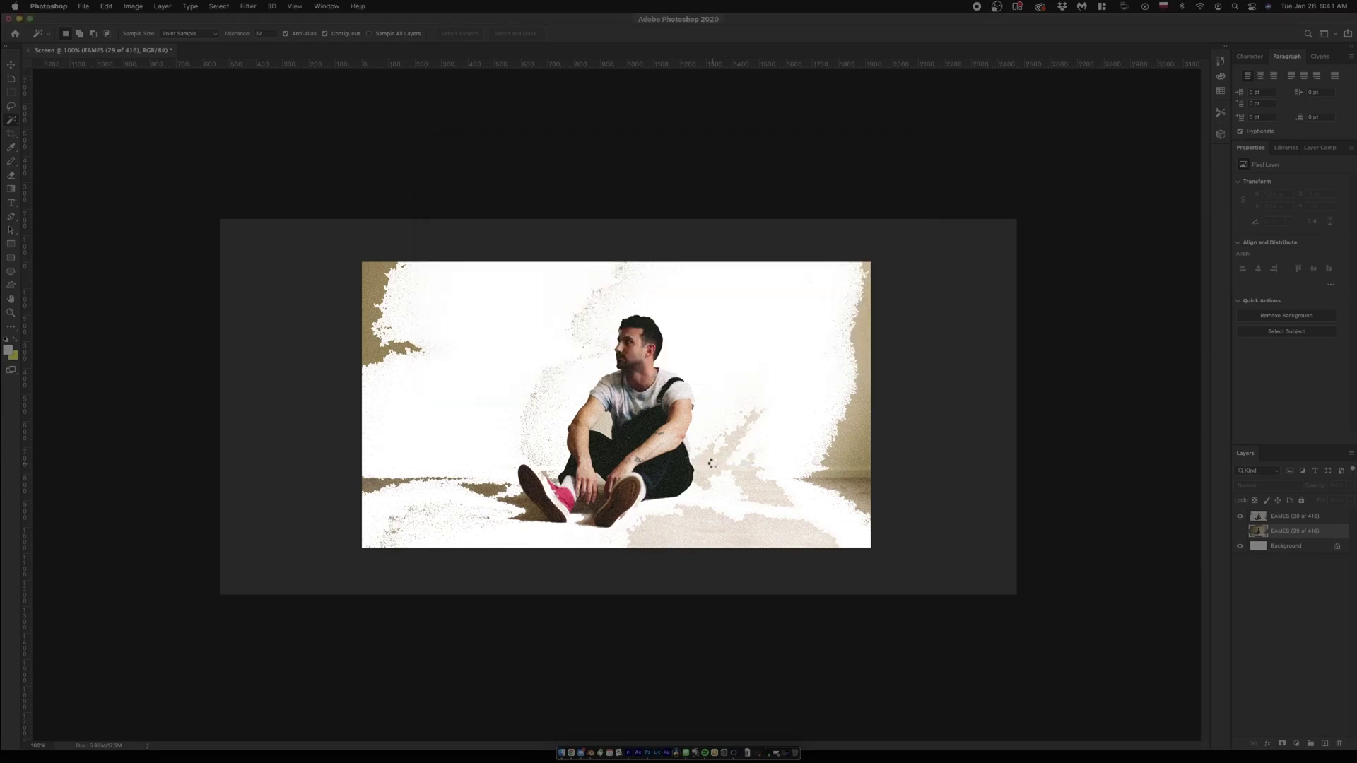
# Step: Scale the placed photo to about 118%, move it left, and commit
pyautogui.moveTo(766, 237); pyautogui.dragTo(965, 132)
pyautogui.moveTo(744, 326); pyautogui.dragTo(542, 517)
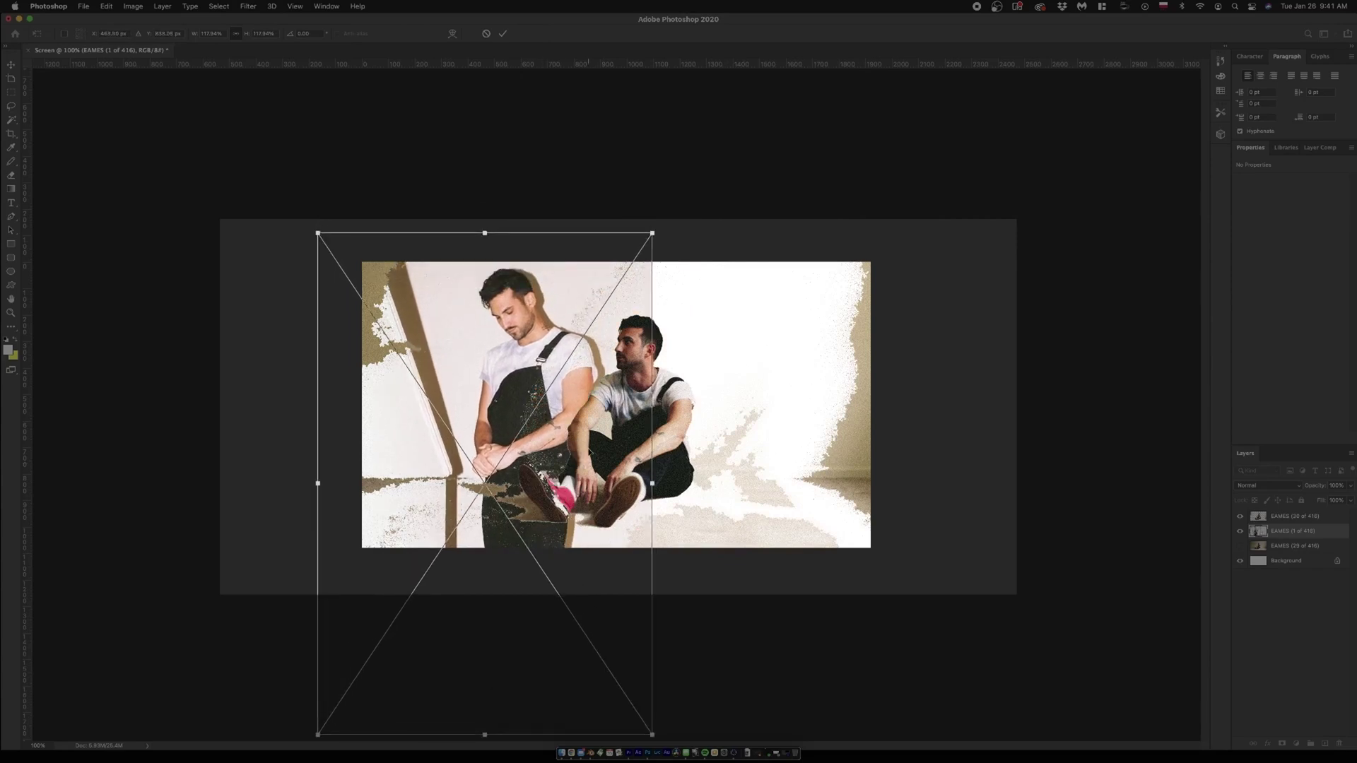
pyautogui.press('Return')
# Step: Rasterize the EAMES (1 of 416) layer and delete its white background with the Magic Wand
pyautogui.press('w')
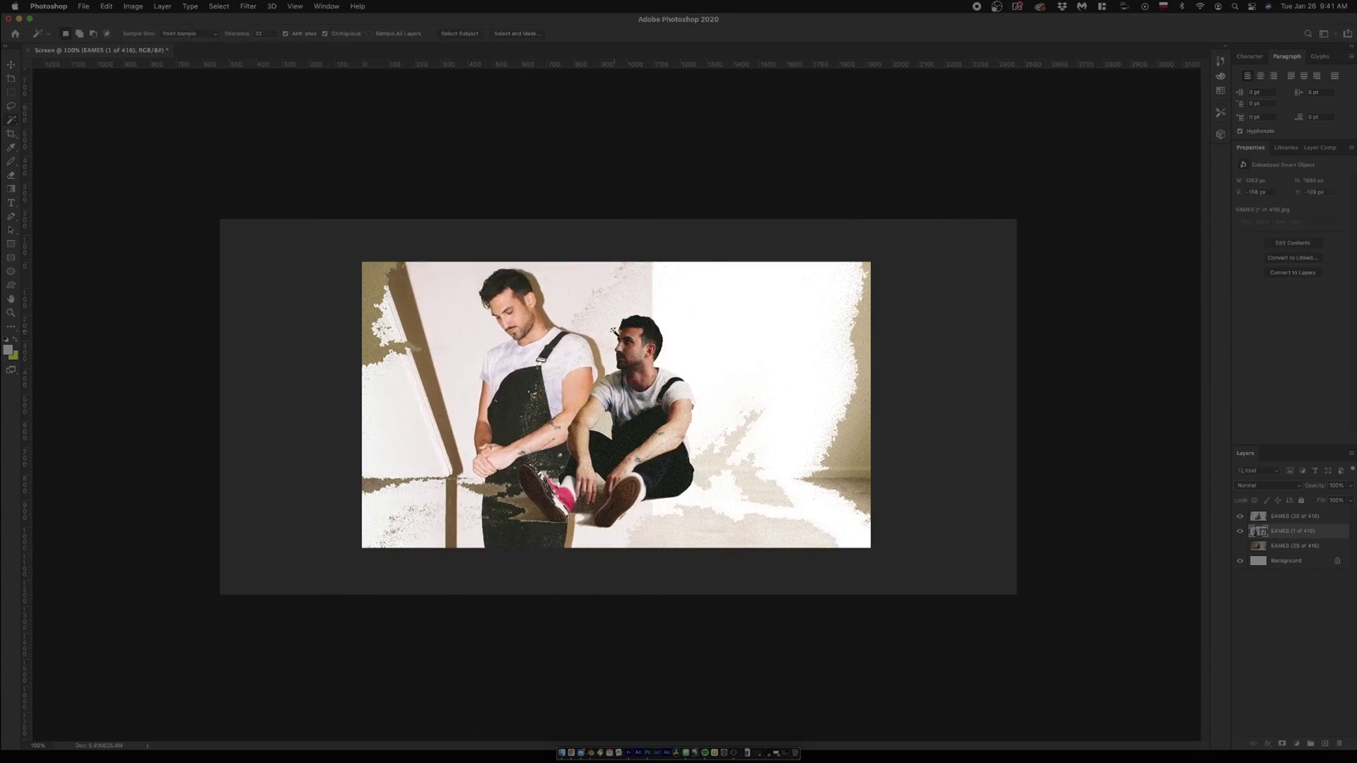
pyautogui.click(592, 281)
pyautogui.press('BackSpace')
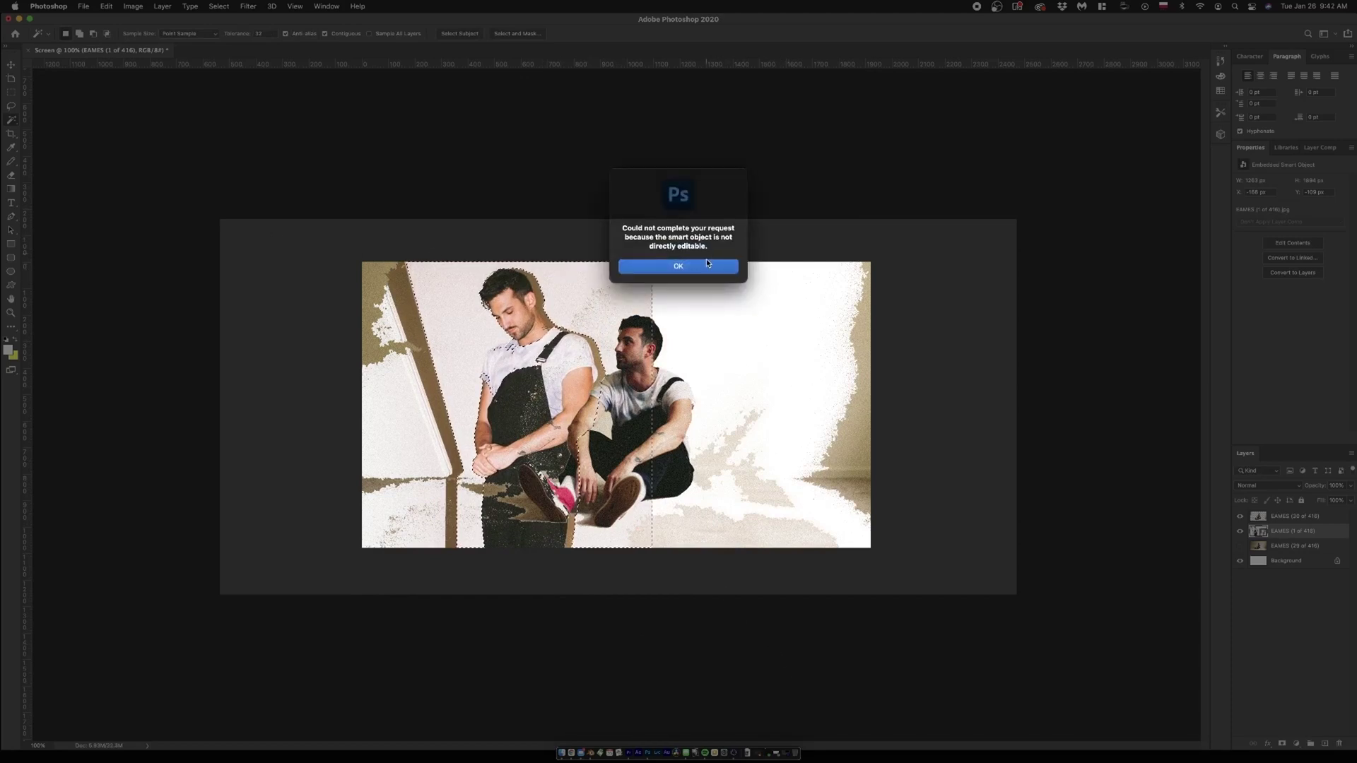
pyautogui.press('Return')
pyautogui.rightClick(1292, 531)
pyautogui.click(1215, 428)
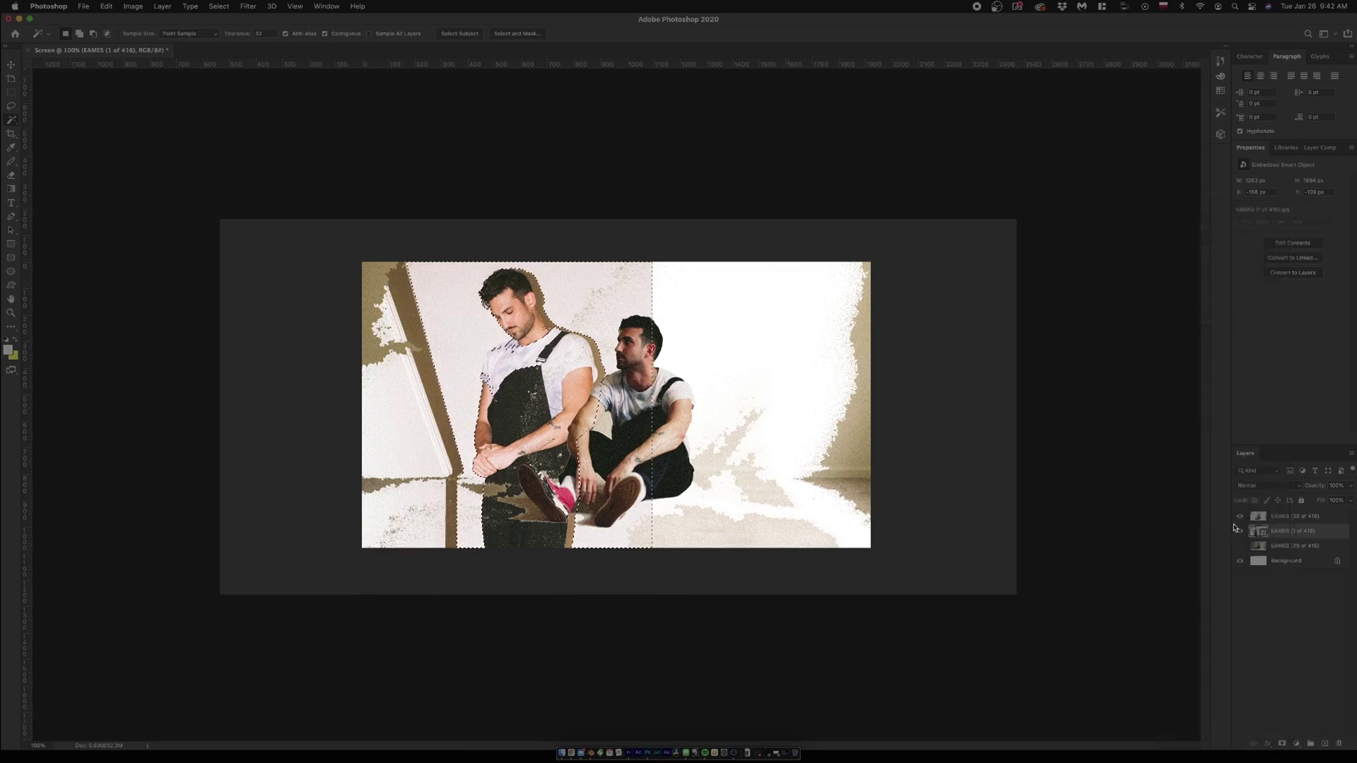
pyautogui.press('BackSpace')
pyautogui.click(640, 662)
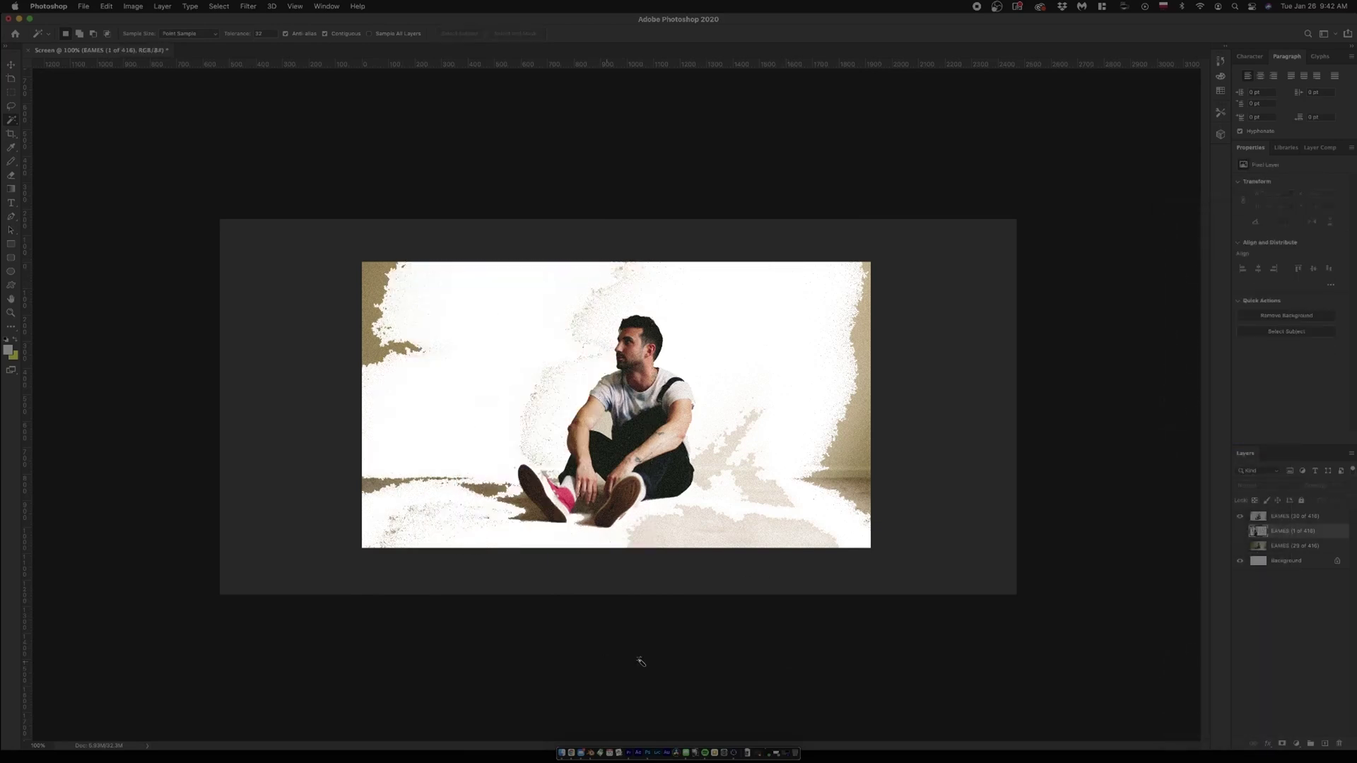
# Step: Move the standing man cut-out to the right with the Move tool
pyautogui.click(1275, 591)
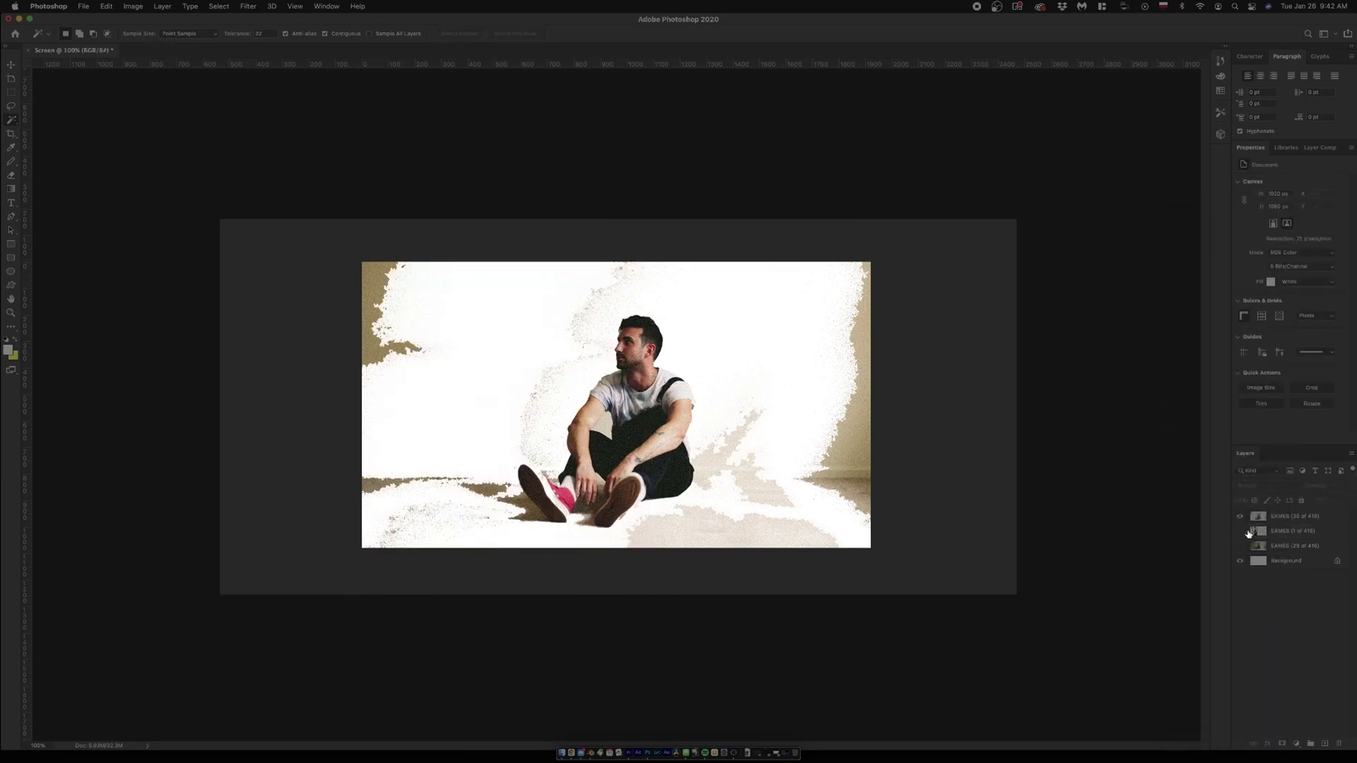
pyautogui.click(1239, 531)
pyautogui.keyDown('super'); pyautogui.click(1258, 530); pyautogui.keyUp('super')
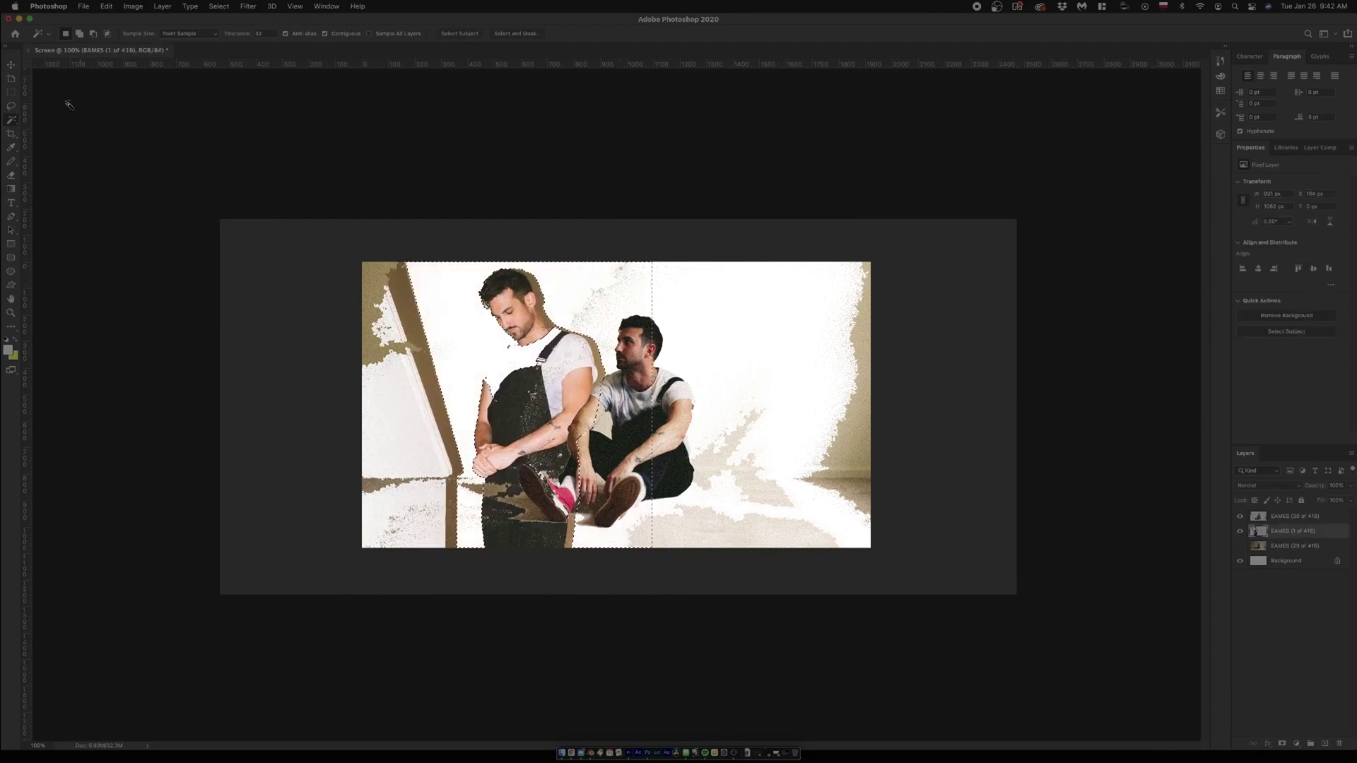
pyautogui.click(11, 64)
pyautogui.press('super+d')
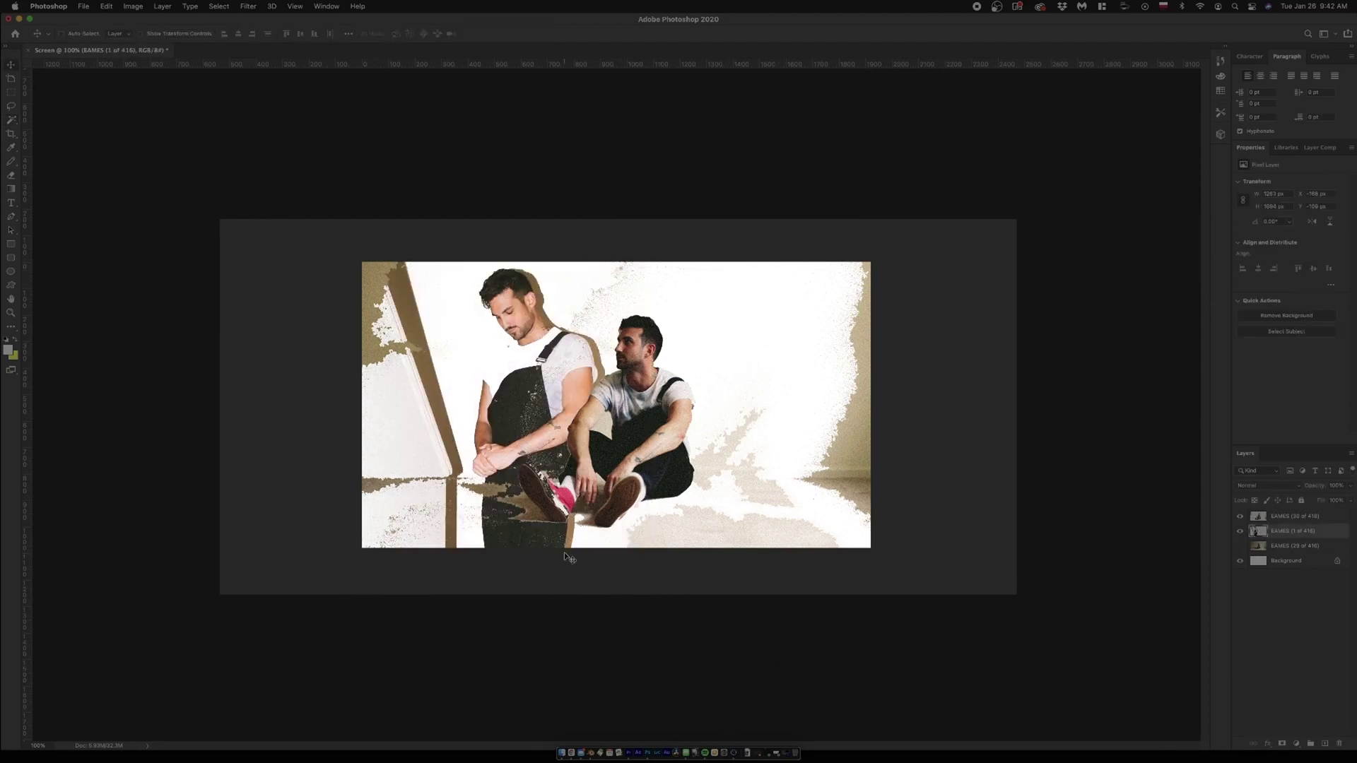
pyautogui.moveTo(572, 542); pyautogui.dragTo(497, 596)
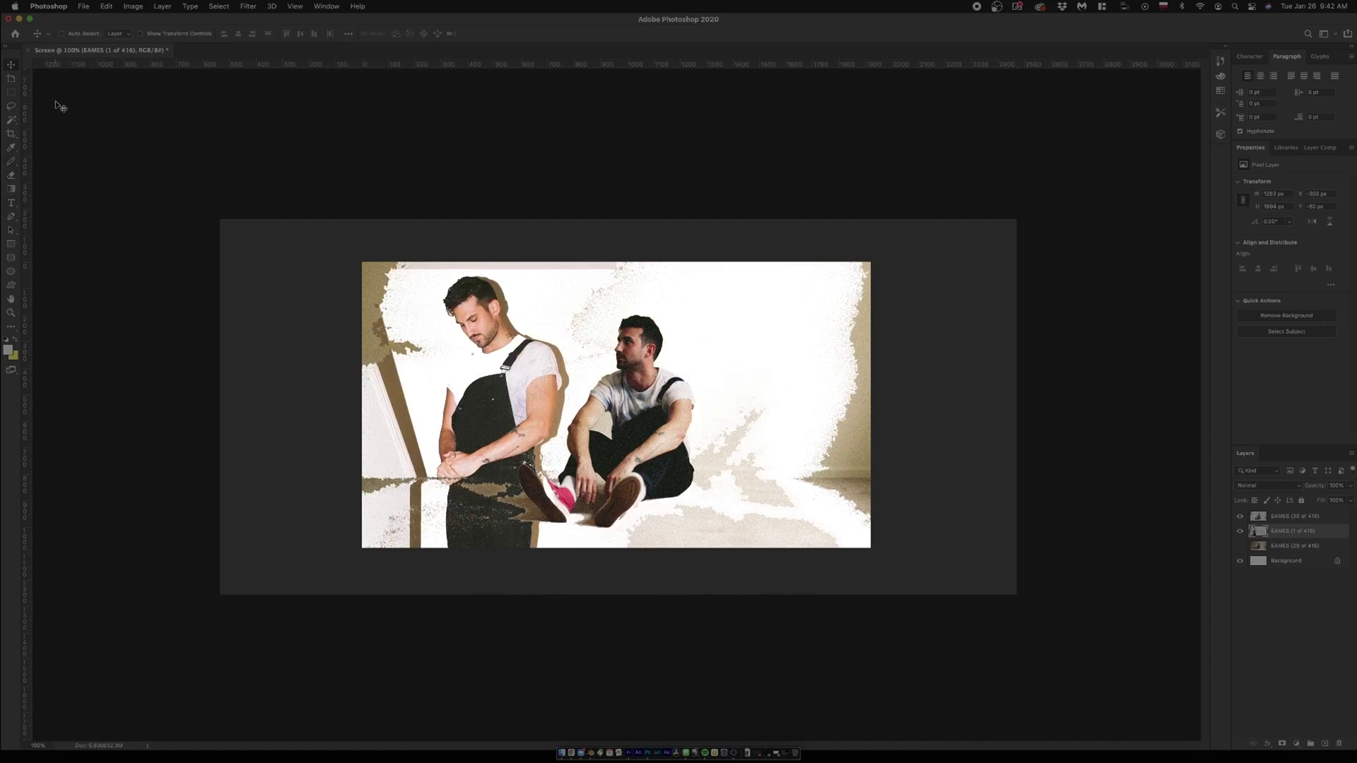
pyautogui.click(124, 6)
# Step: Brighten the standing man's layer and raise its contrast from −42 to −12 with Brightness/Contrast
pyautogui.moveTo(198, 37)
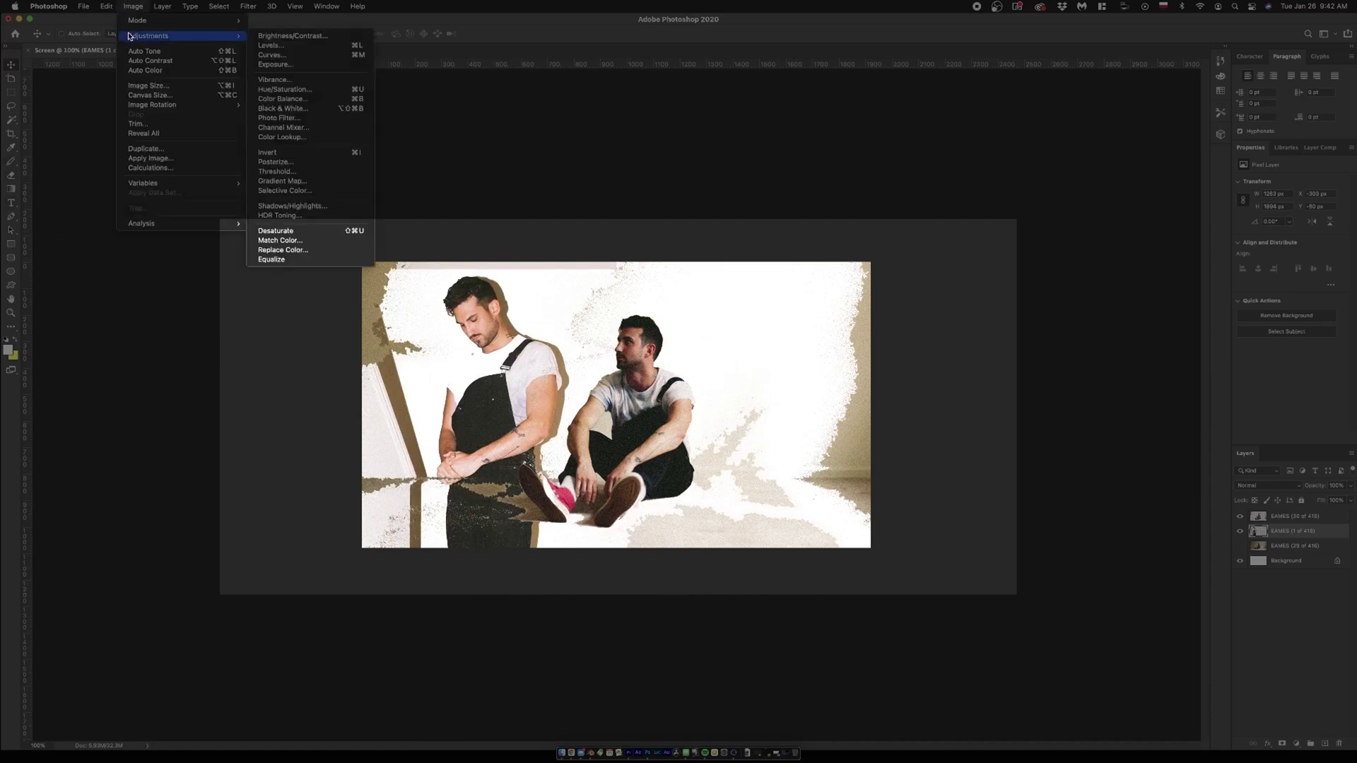
pyautogui.click(257, 37)
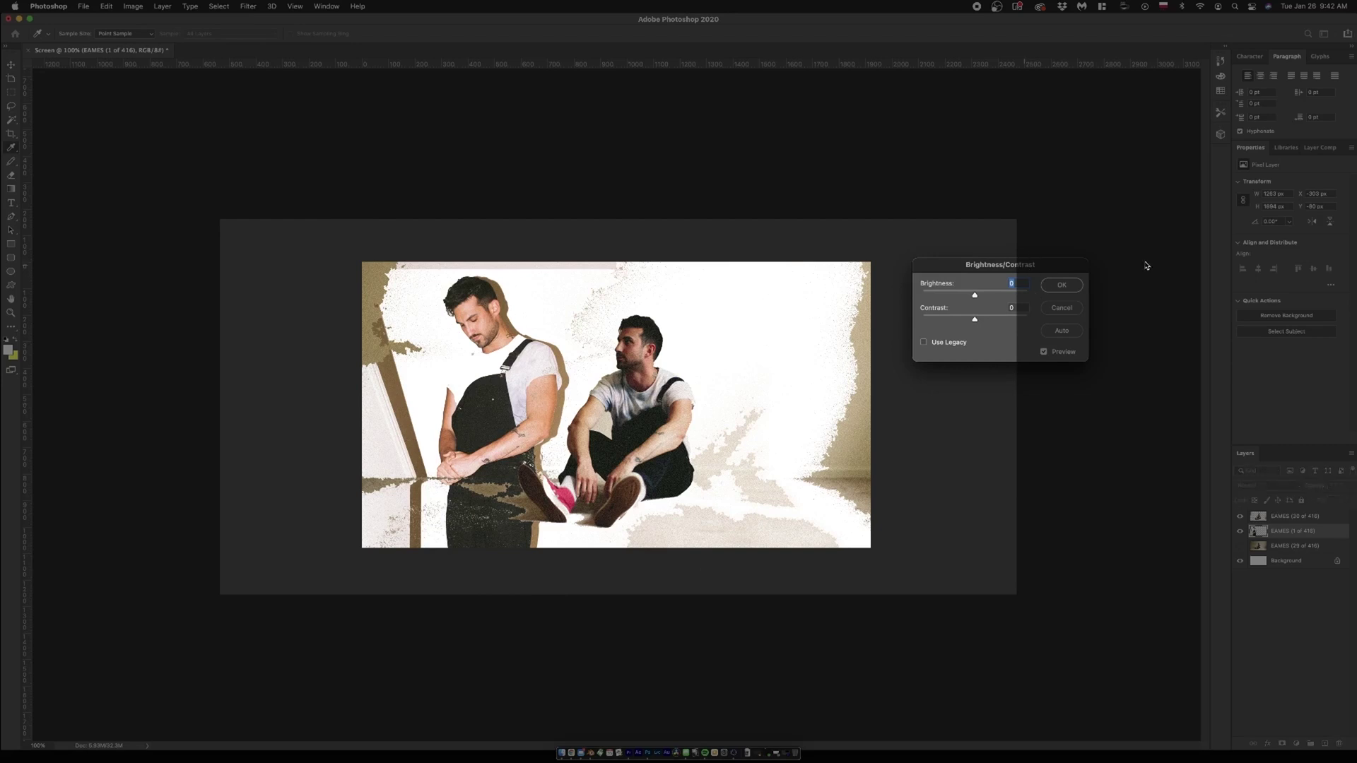
pyautogui.moveTo(978, 272); pyautogui.dragTo(1098, 269)
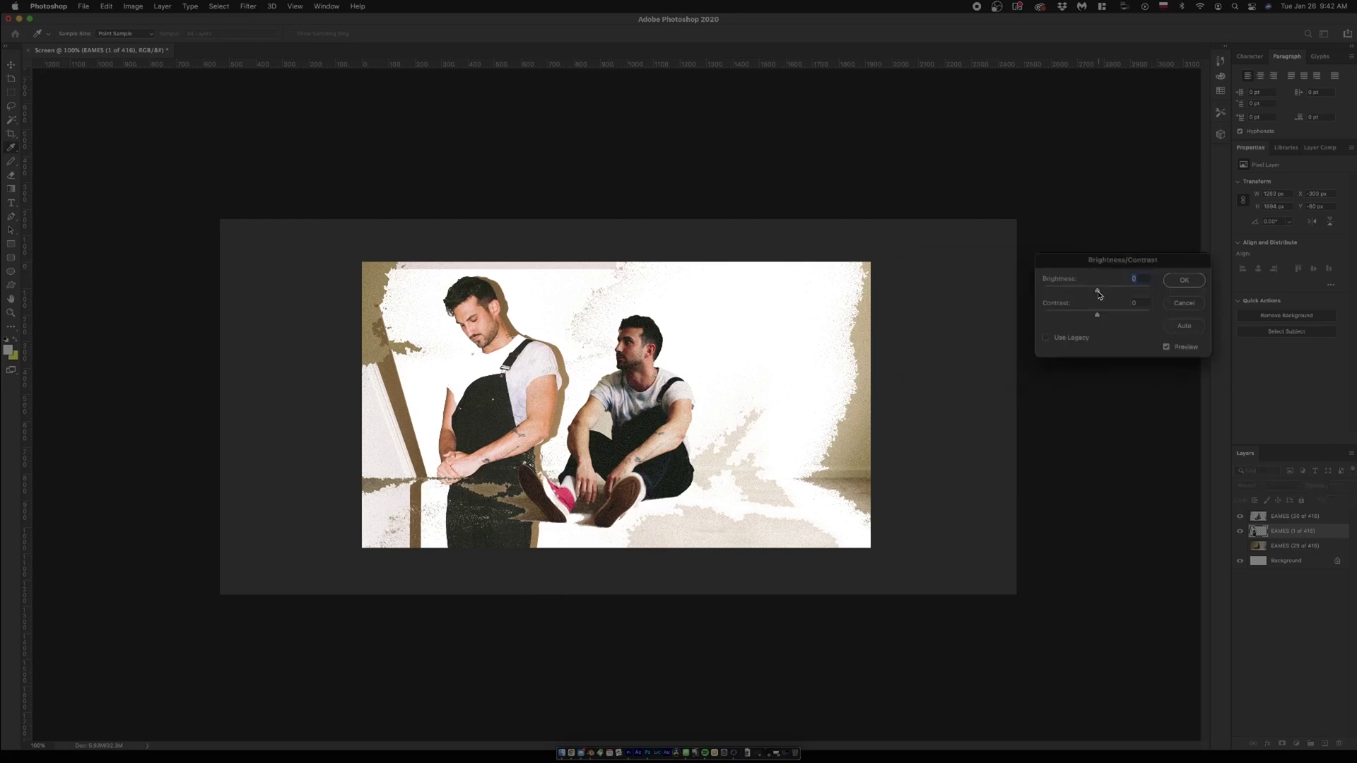
pyautogui.moveTo(1106, 295); pyautogui.dragTo(1129, 297)
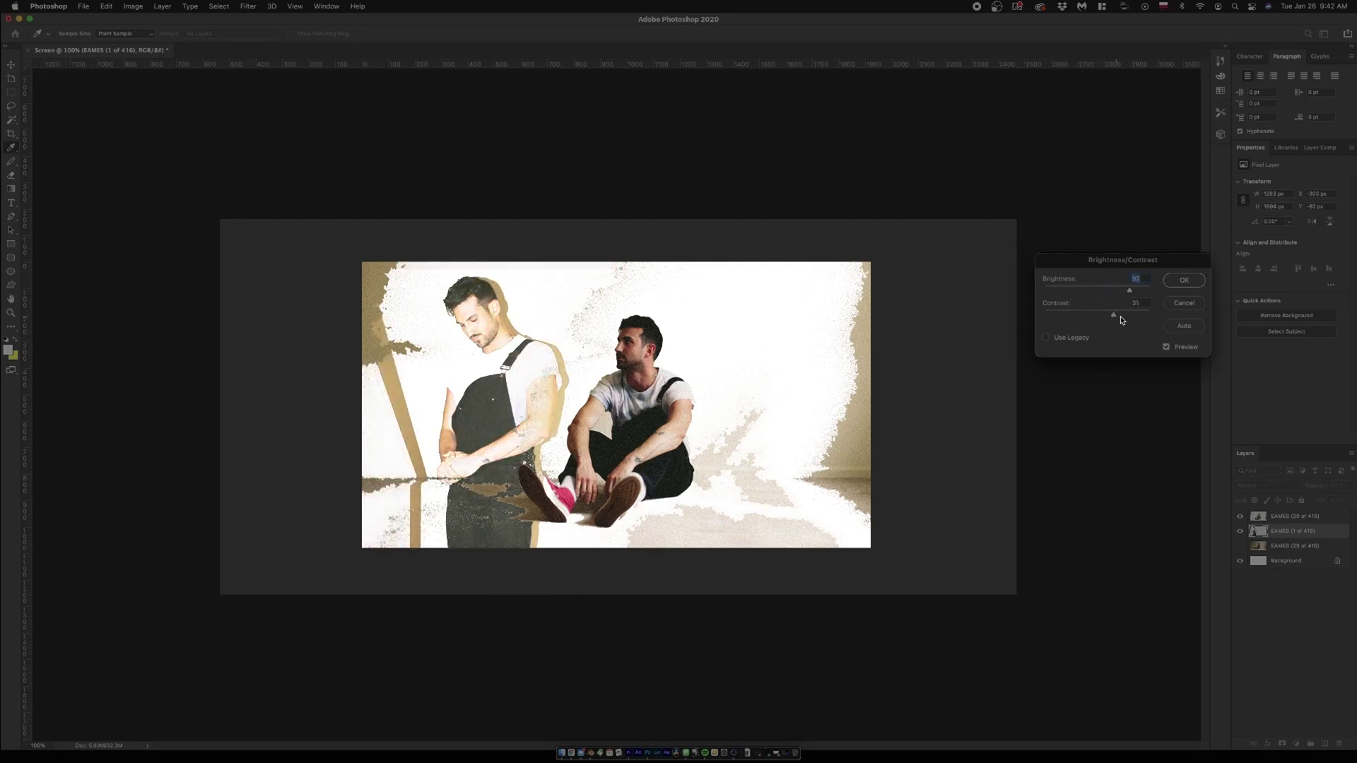
pyautogui.moveTo(1054, 322); pyautogui.dragTo(1108, 323)
pyautogui.click(1185, 281)
# Step: Shift the seated man's EAMES (30 of 416) layer slightly right and down
pyautogui.click(1288, 585)
pyautogui.click(1267, 517)
pyautogui.moveTo(532, 414); pyautogui.dragTo(500, 409)
pyautogui.moveTo(620, 434)
pyautogui.mouseDown()
pyautogui.moveTo(639, 411)
pyautogui.moveTo(663, 414)
pyautogui.moveTo(639, 426)
pyautogui.moveTo(636, 456)
pyautogui.moveTo(623, 441)
pyautogui.moveTo(629, 456)
pyautogui.mouseUp()
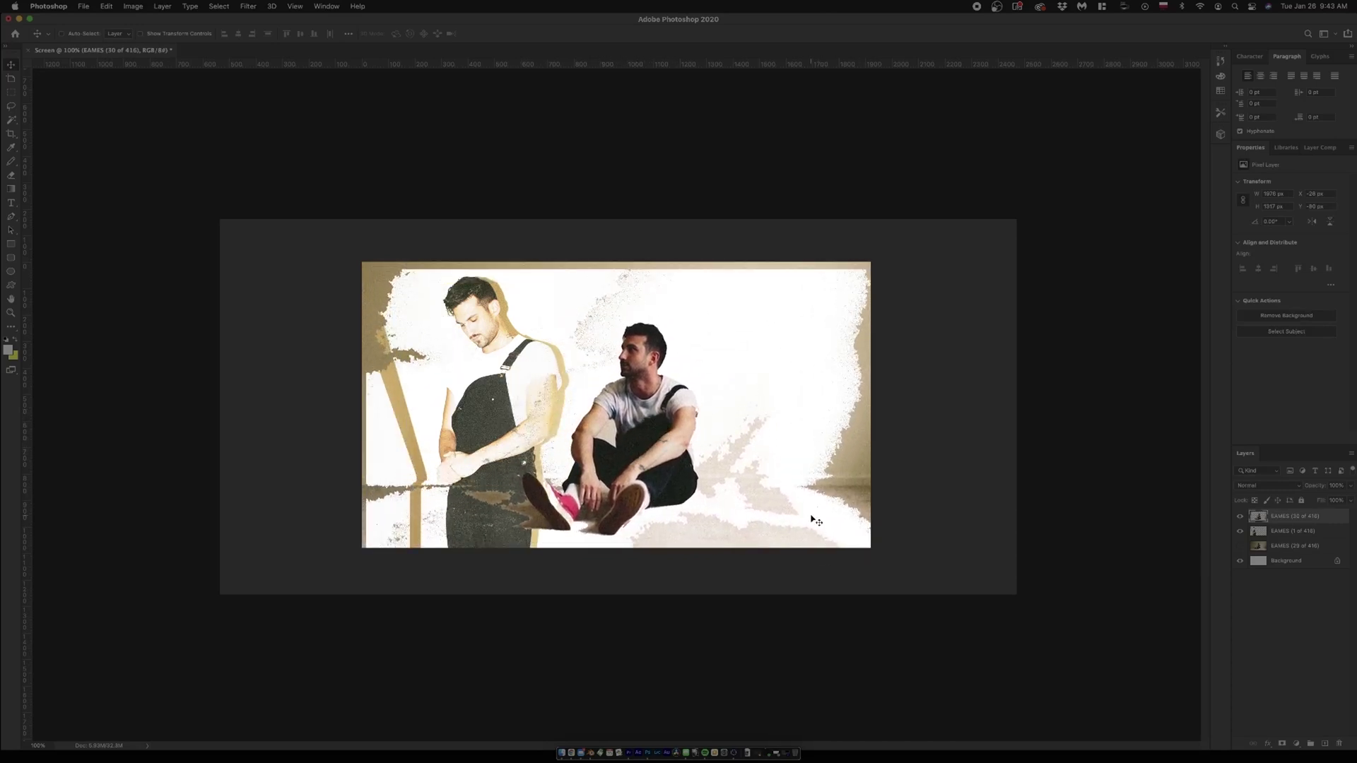
# Step: Free-transform the EAMES (30 of 416) layer to about 123.5%, moving it up and left
pyautogui.press('super+t')
pyautogui.moveTo(878, 589); pyautogui.dragTo(934, 626)
pyautogui.moveTo(880, 565); pyautogui.dragTo(809, 542)
pyautogui.moveTo(920, 618); pyautogui.dragTo(865, 625)
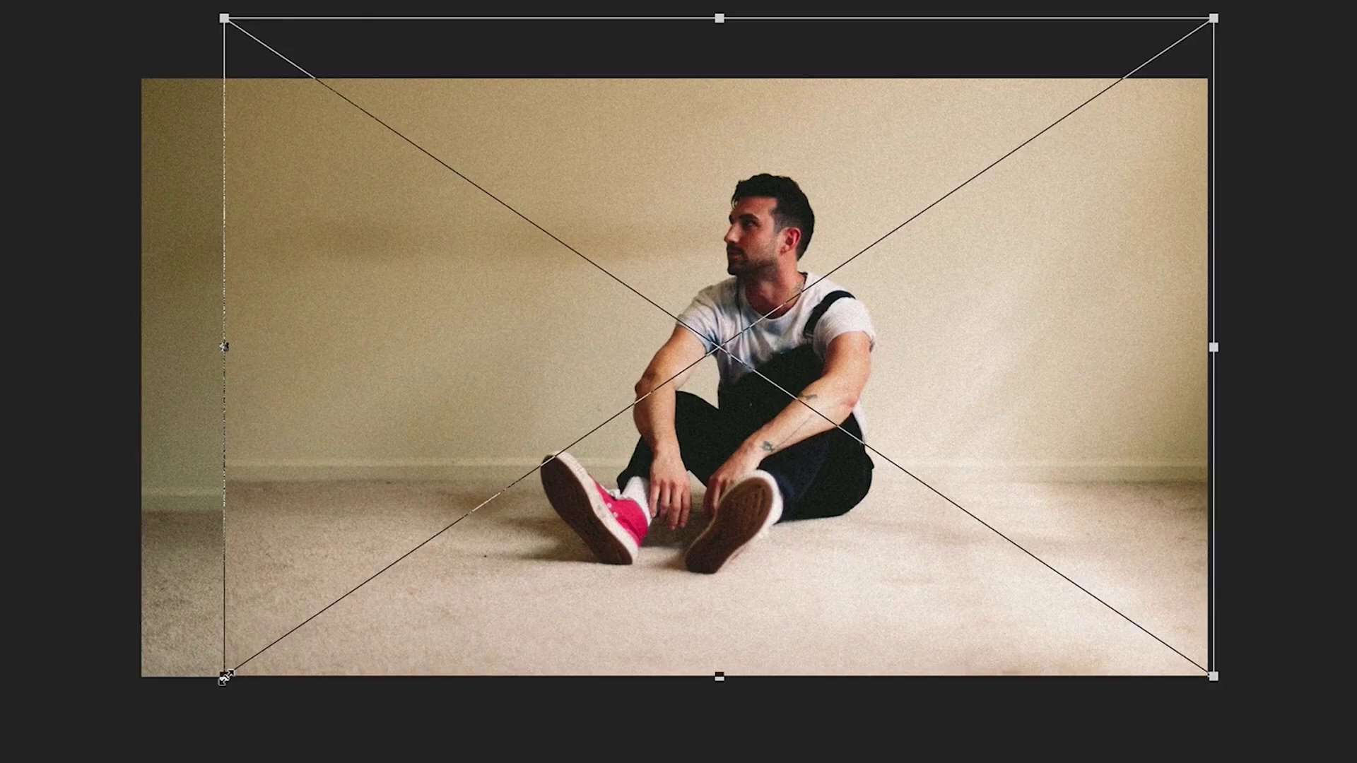
# Step: Enlarge the transformed image further, then shift the white figure layer up and right
pyautogui.moveTo(224, 672); pyautogui.dragTo(115, 745)
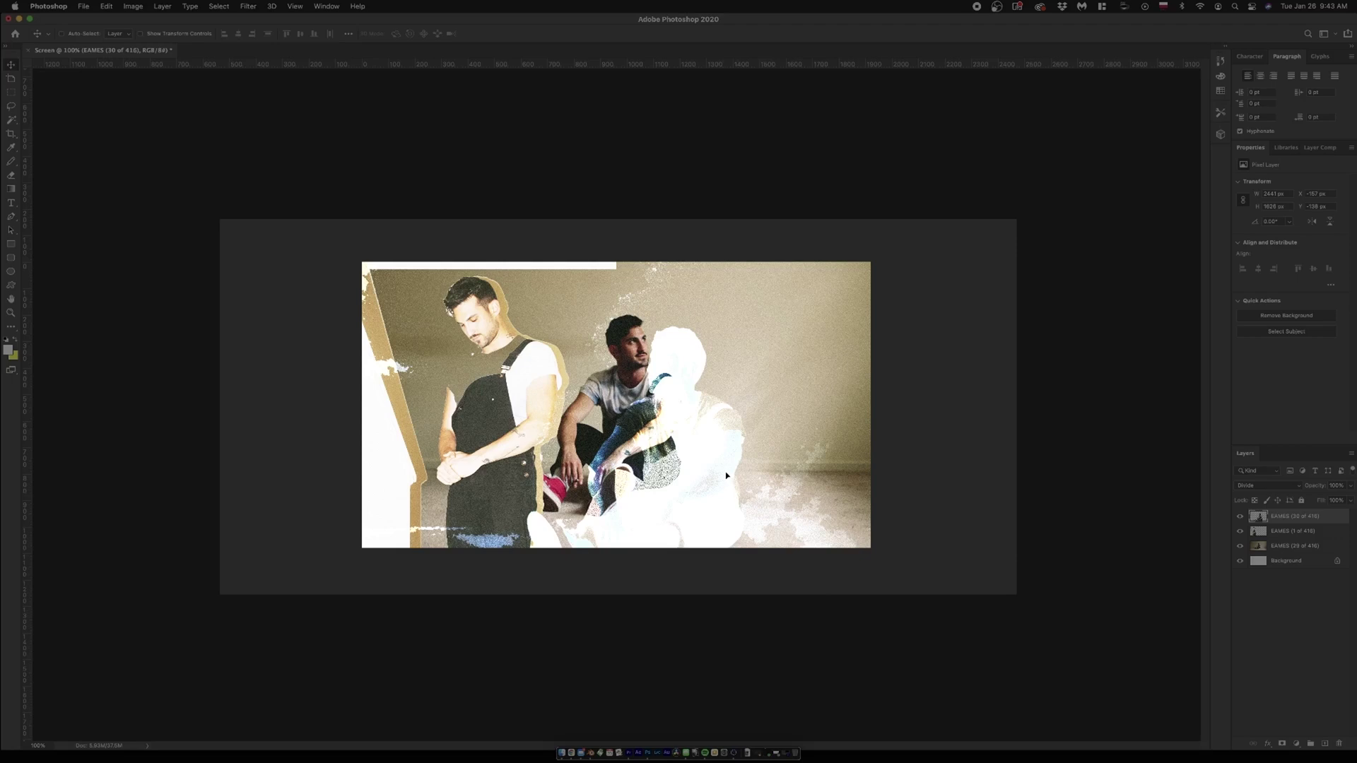
pyautogui.moveTo(726, 476); pyautogui.dragTo(730, 443)
pyautogui.moveTo(899, 603); pyautogui.dragTo(991, 582)
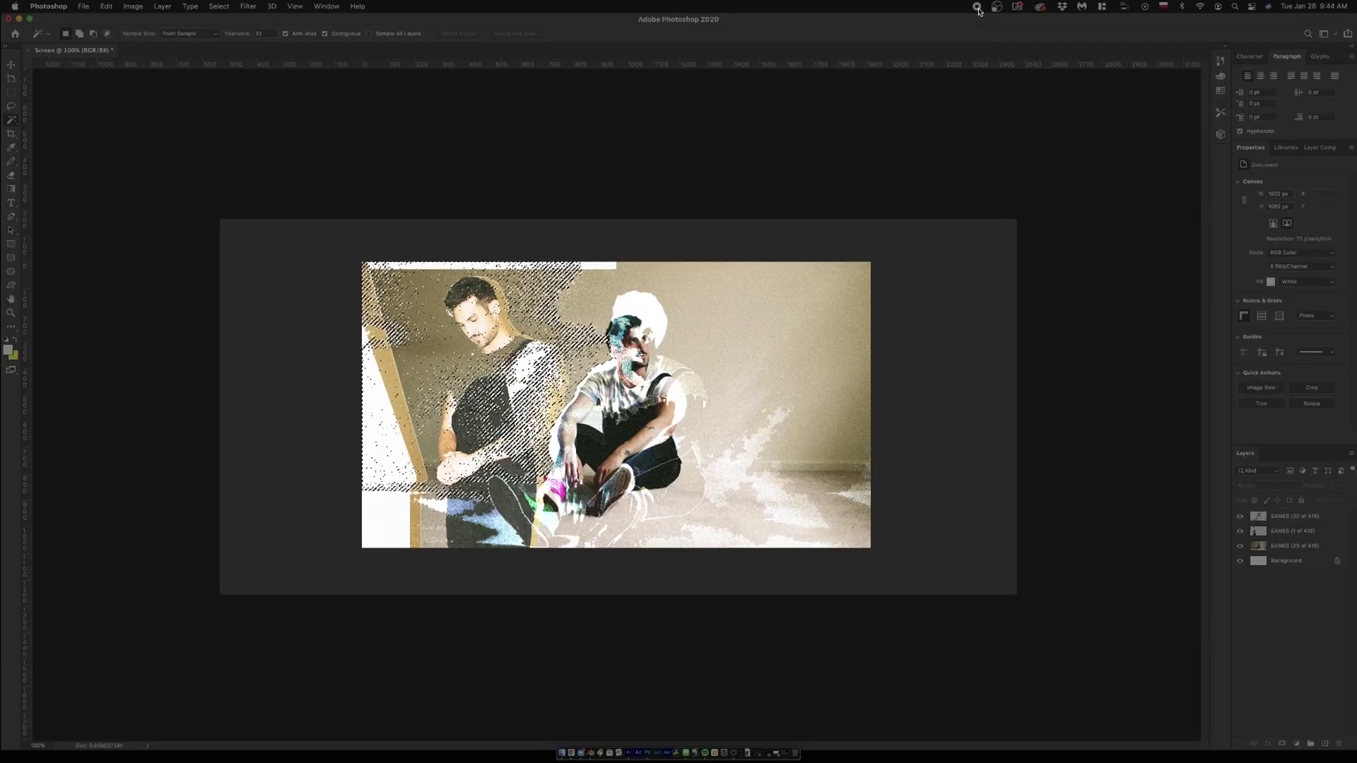
# Step: Stop the screen recording and minimize Photoshop to reveal the Finder window
pyautogui.click(977, 9)
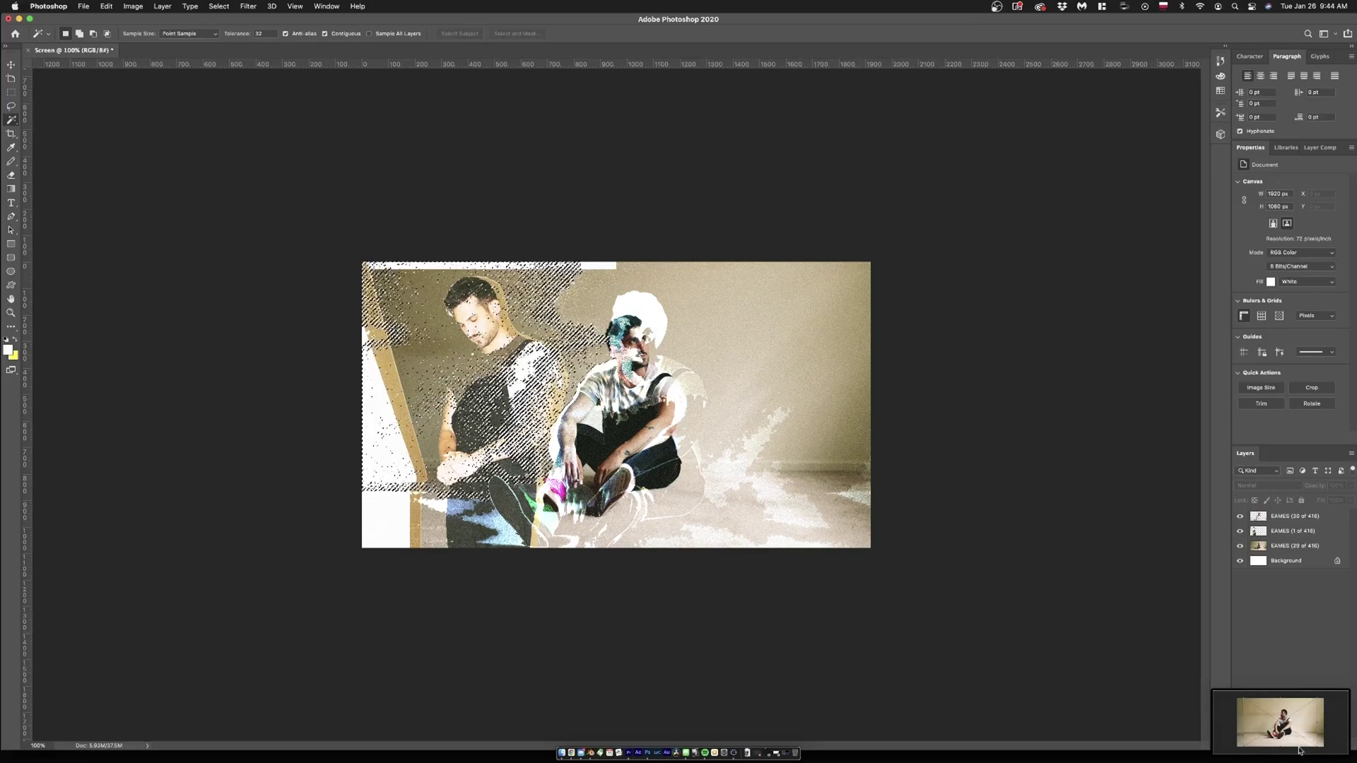
pyautogui.click(20, 20)
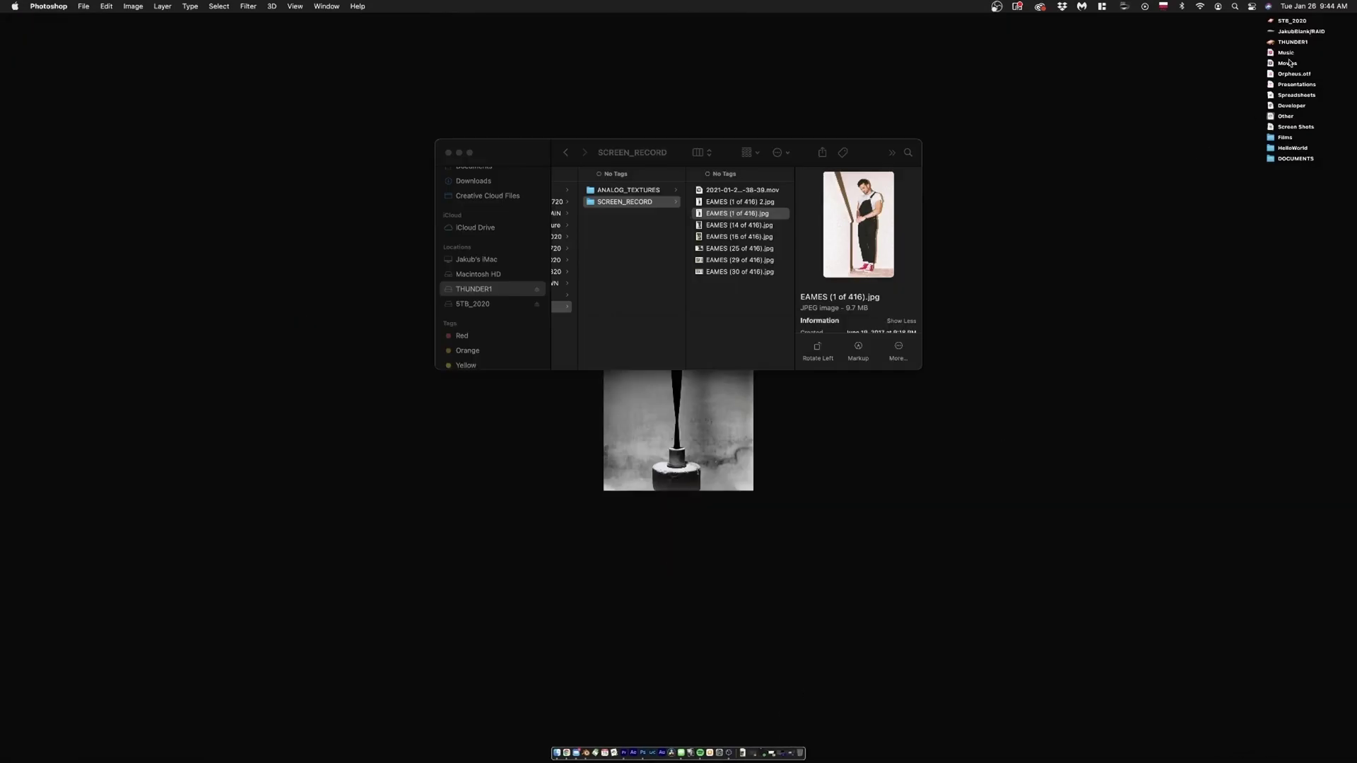
# Step: Start encoding the desktop screen recording with the H.264 1080p preset, then cancel it
pyautogui.click(1290, 74)
pyautogui.rightClick(1290, 73)
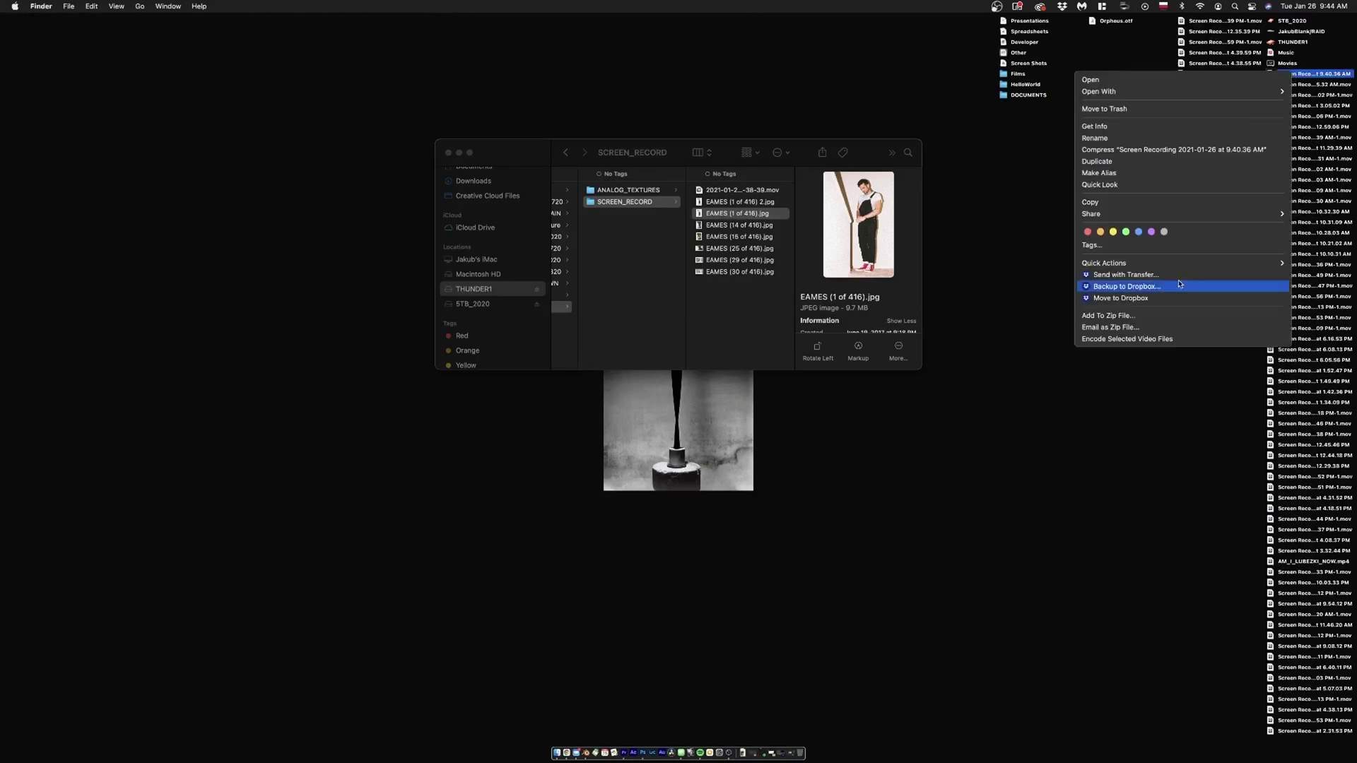
pyautogui.click(1155, 340)
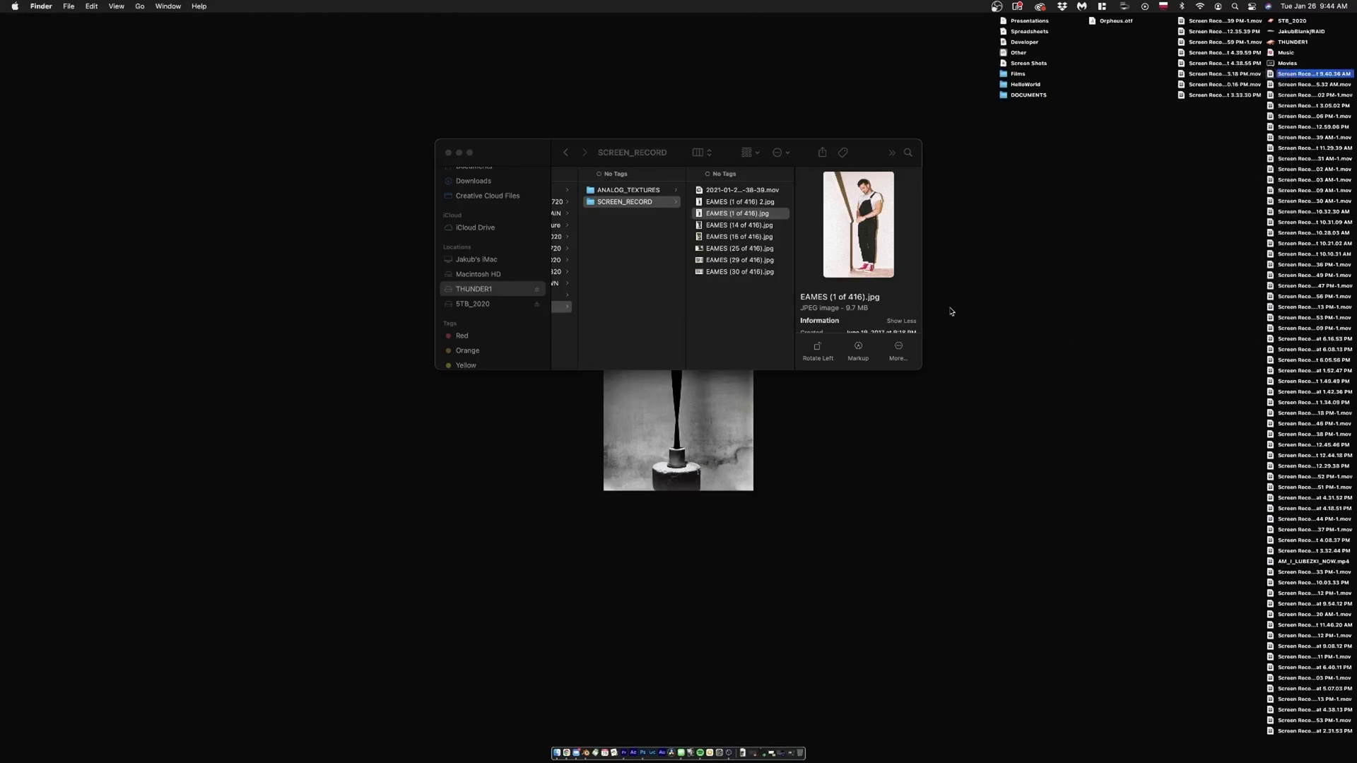
pyautogui.click(638, 212)
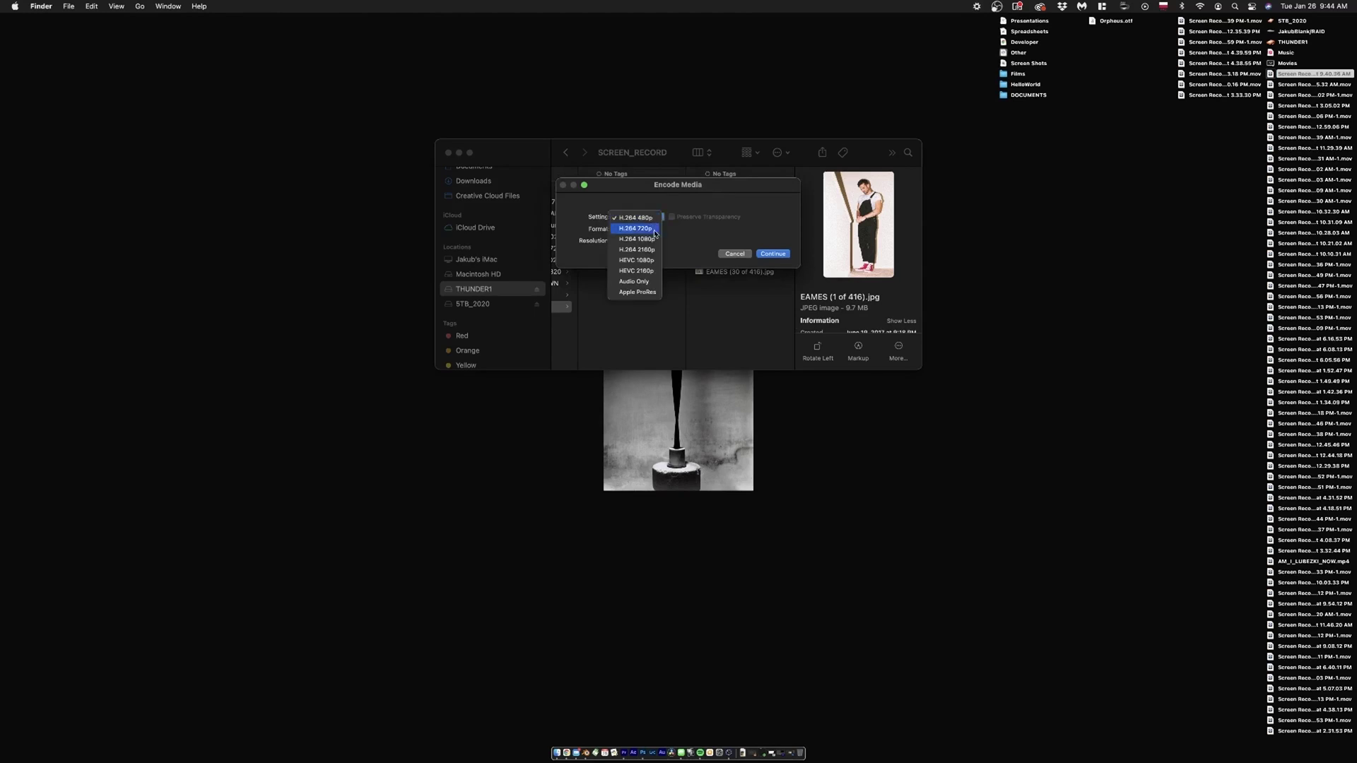
pyautogui.click(655, 241)
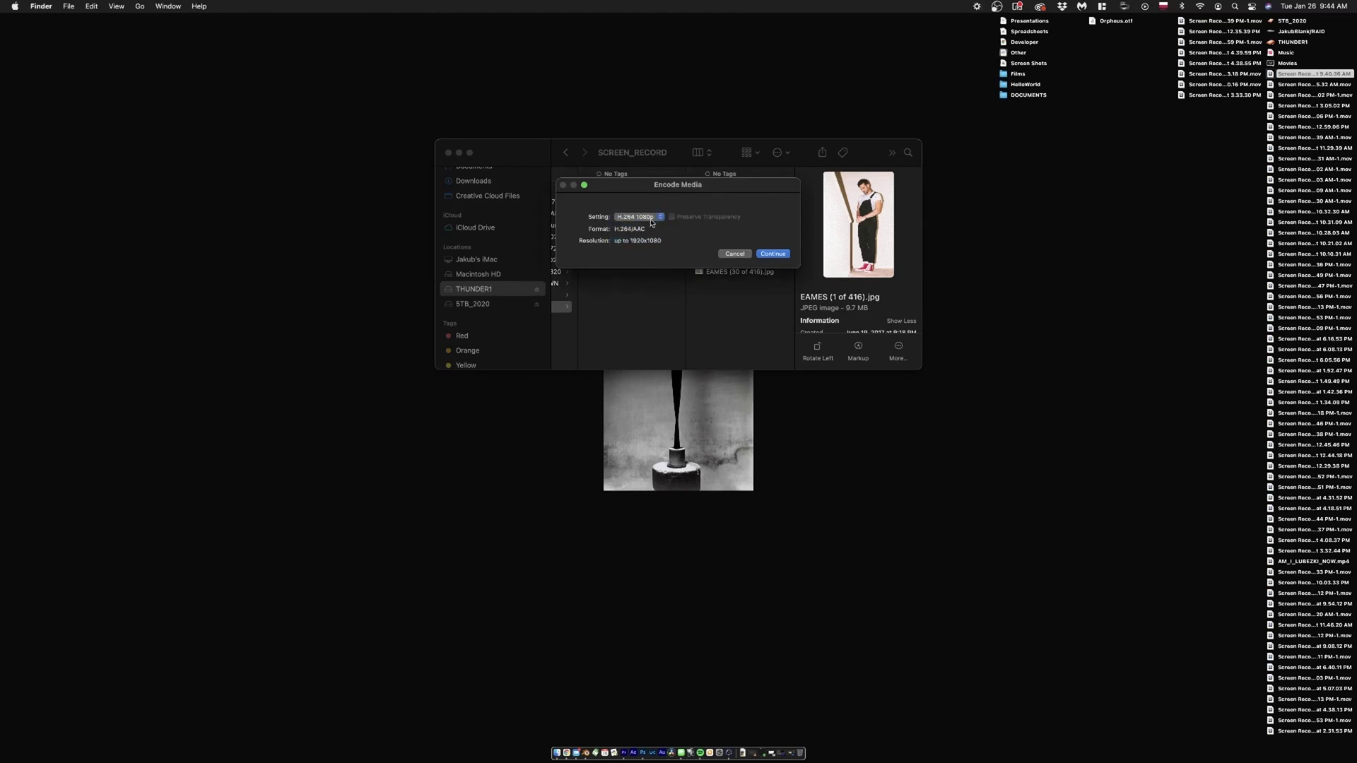
pyautogui.click(660, 217)
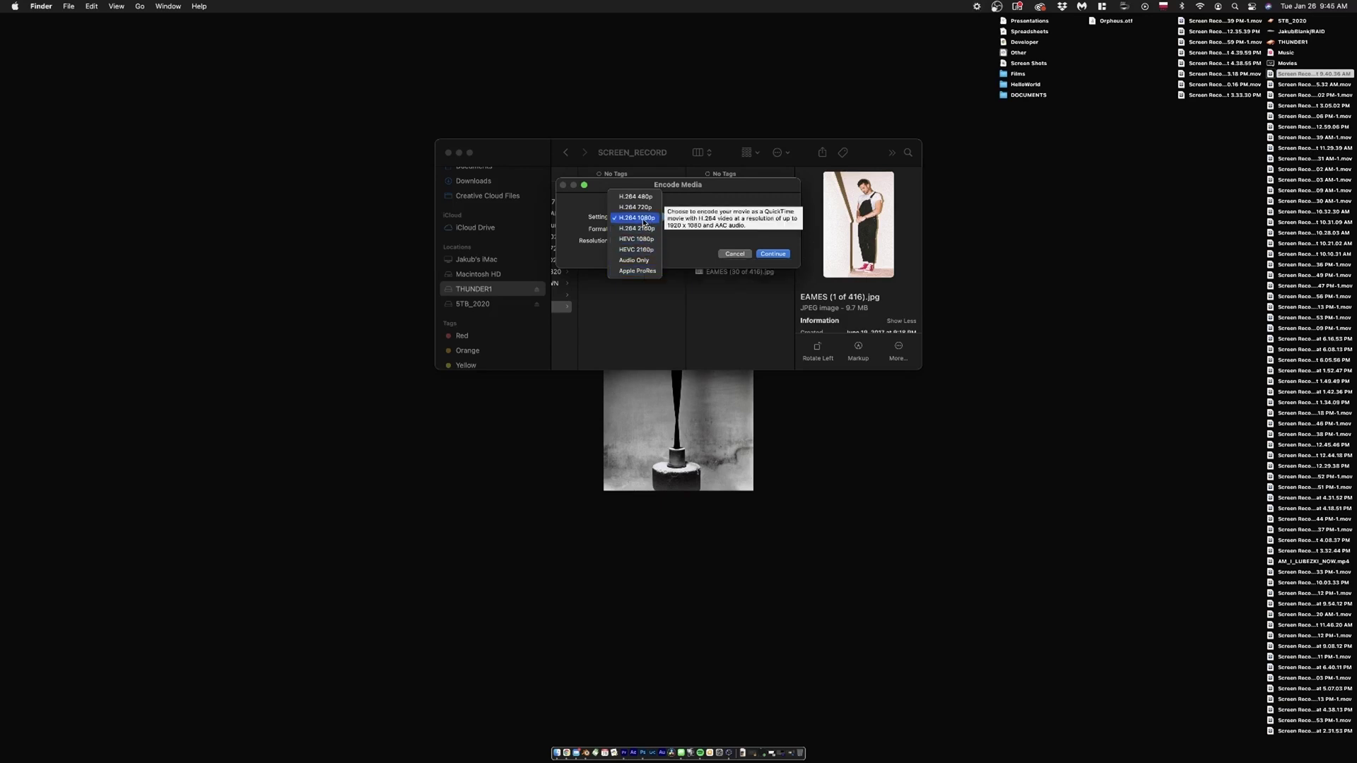
pyautogui.click(643, 224)
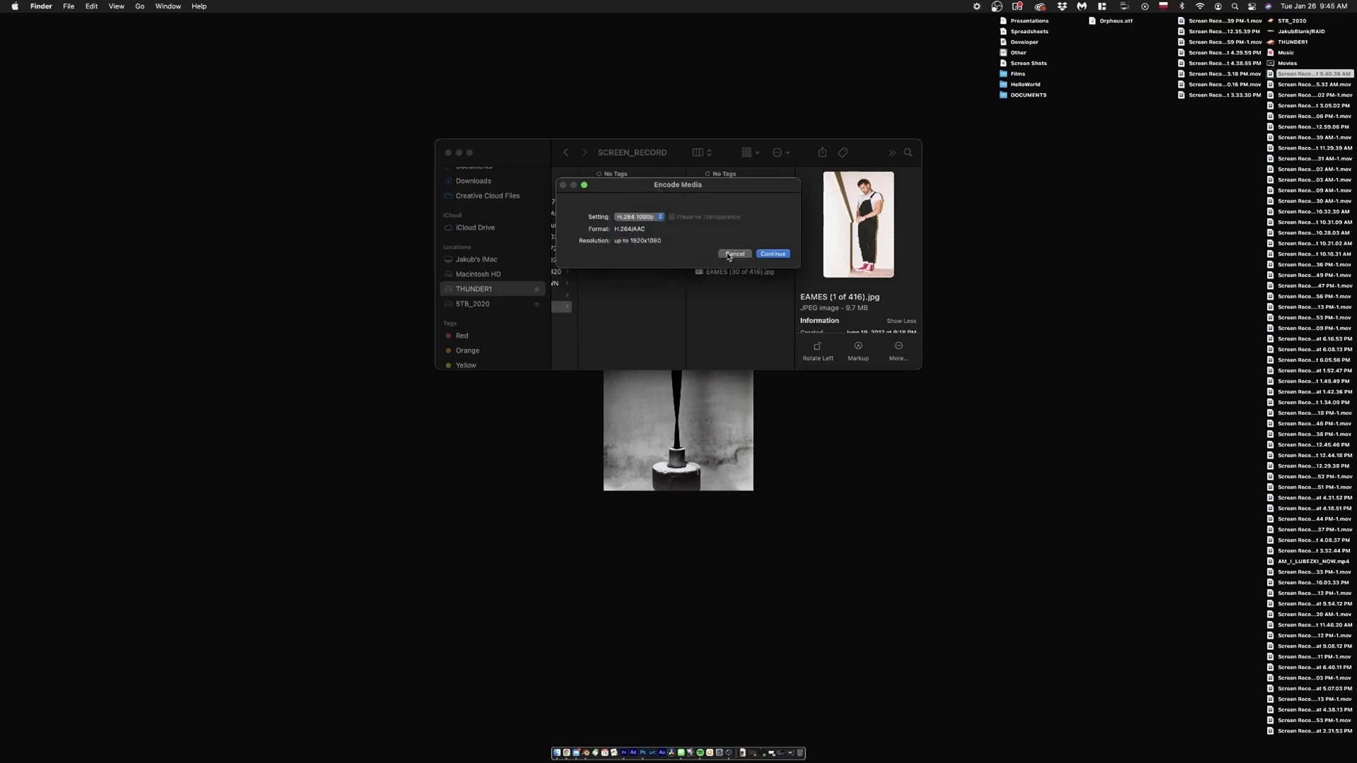
pyautogui.click(734, 254)
# Step: Close the Finder window, collapse the Movies stack, and open Messages
pyautogui.press('super+w')
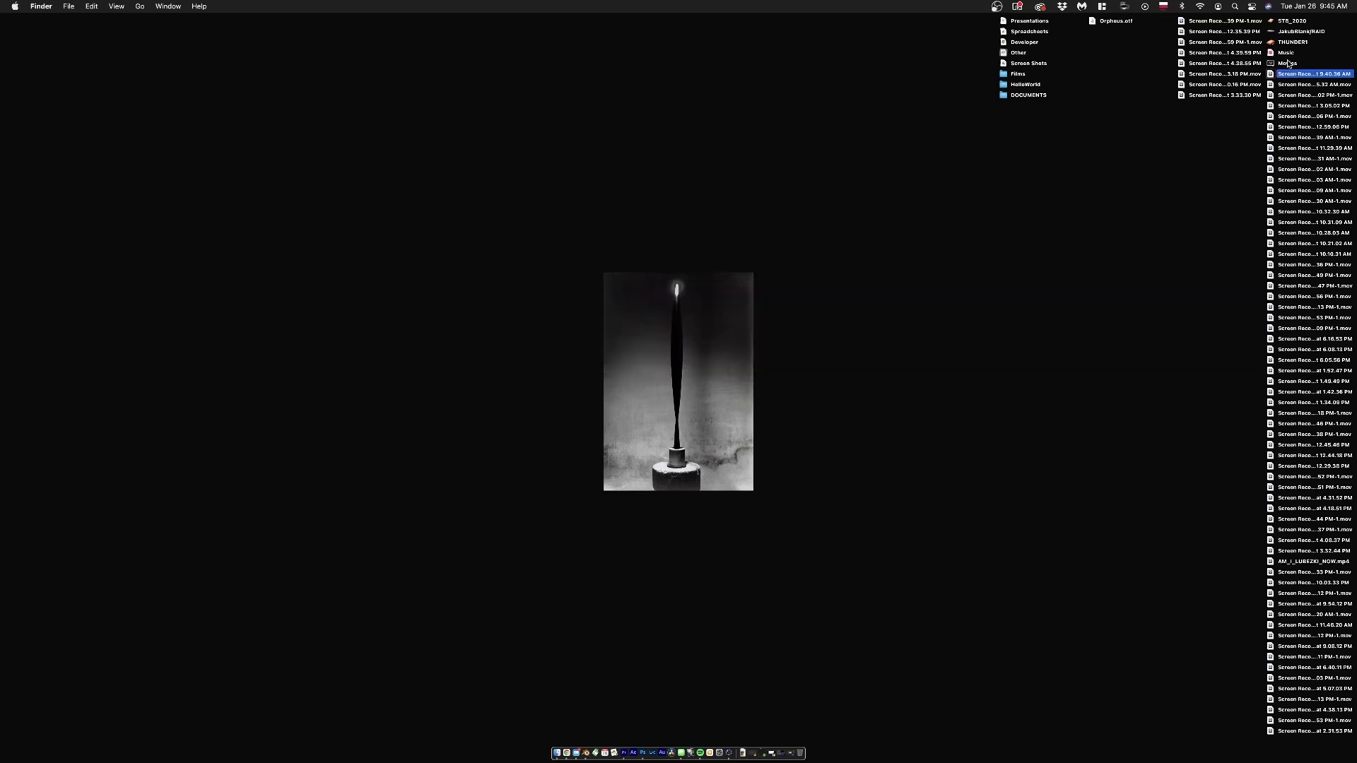
pyautogui.click(1285, 65)
pyautogui.click(682, 754)
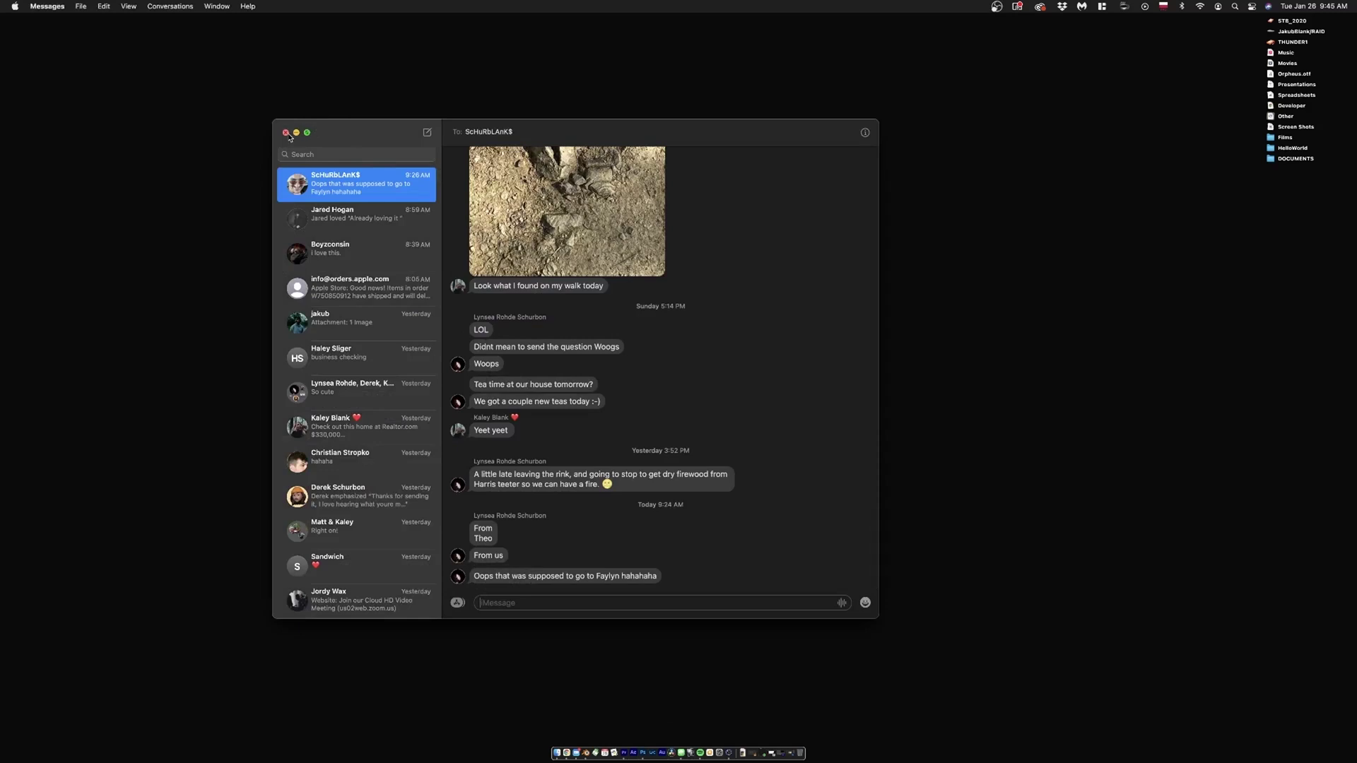
# Step: Close Messages, switch to Blender, and dismiss its problem report so it relaunches
pyautogui.click(286, 132)
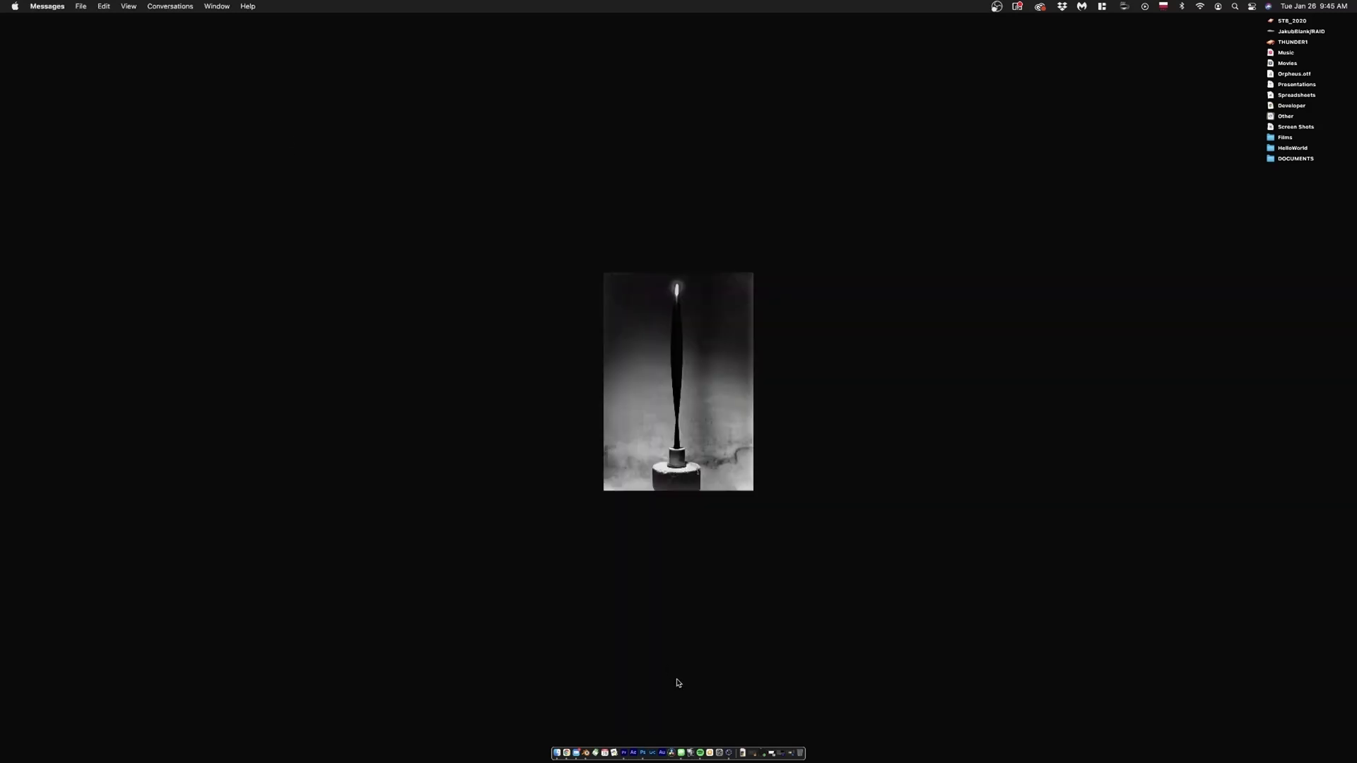
pyautogui.click(585, 753)
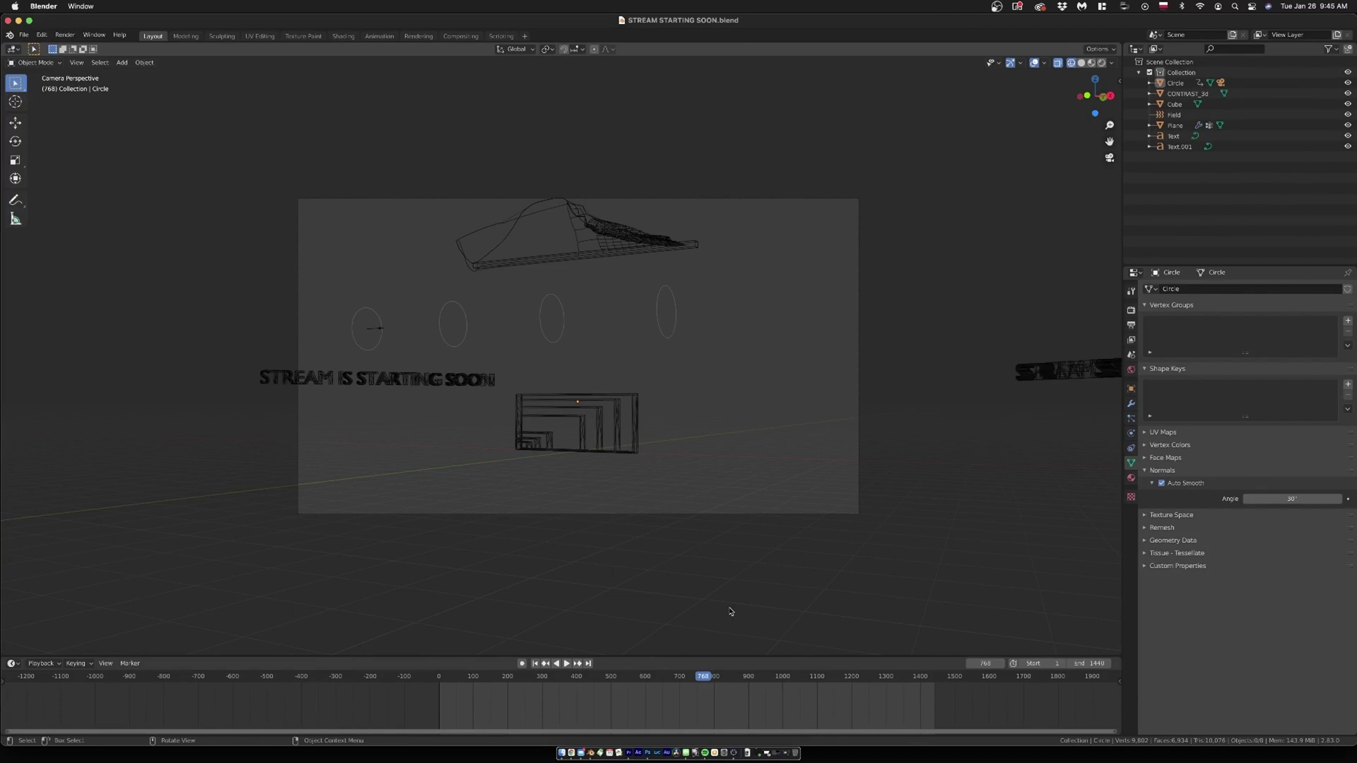
pyautogui.press('super+h')
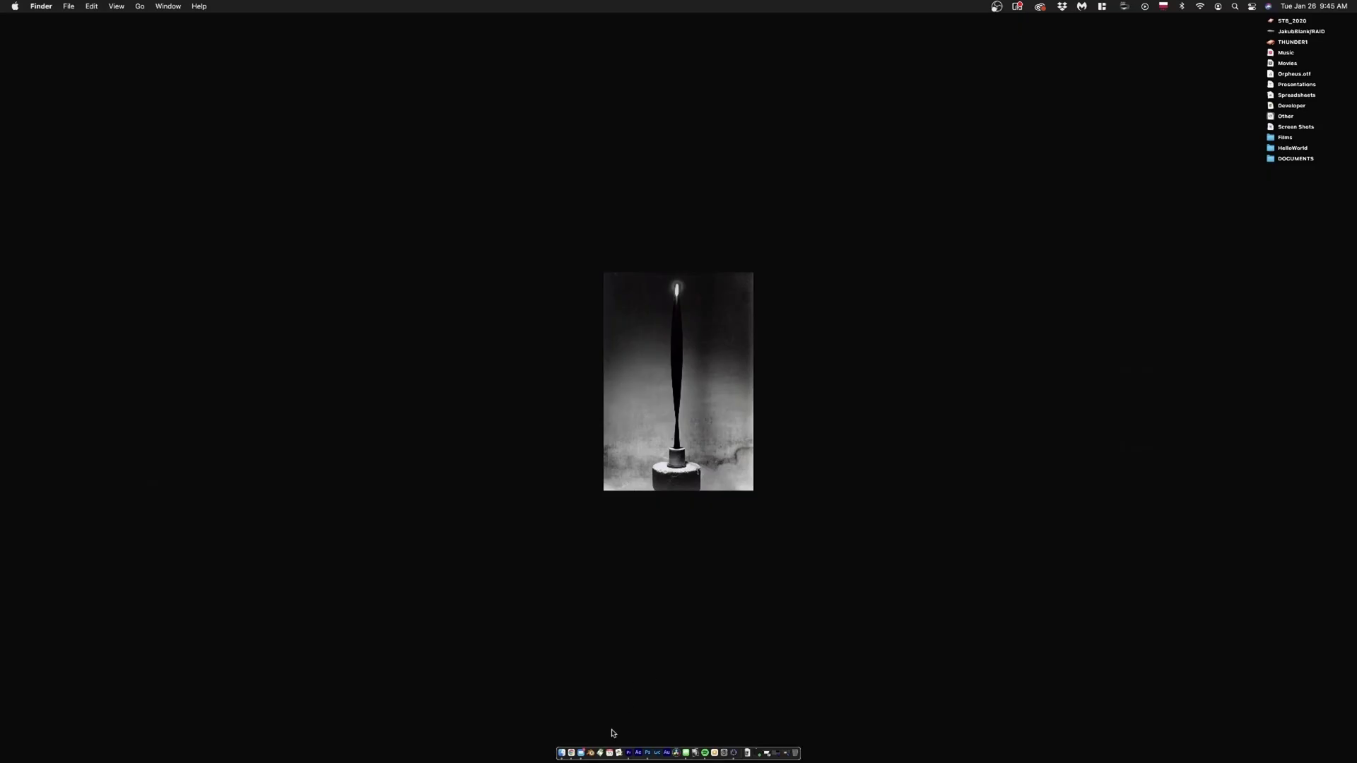
pyautogui.click(820, 636)
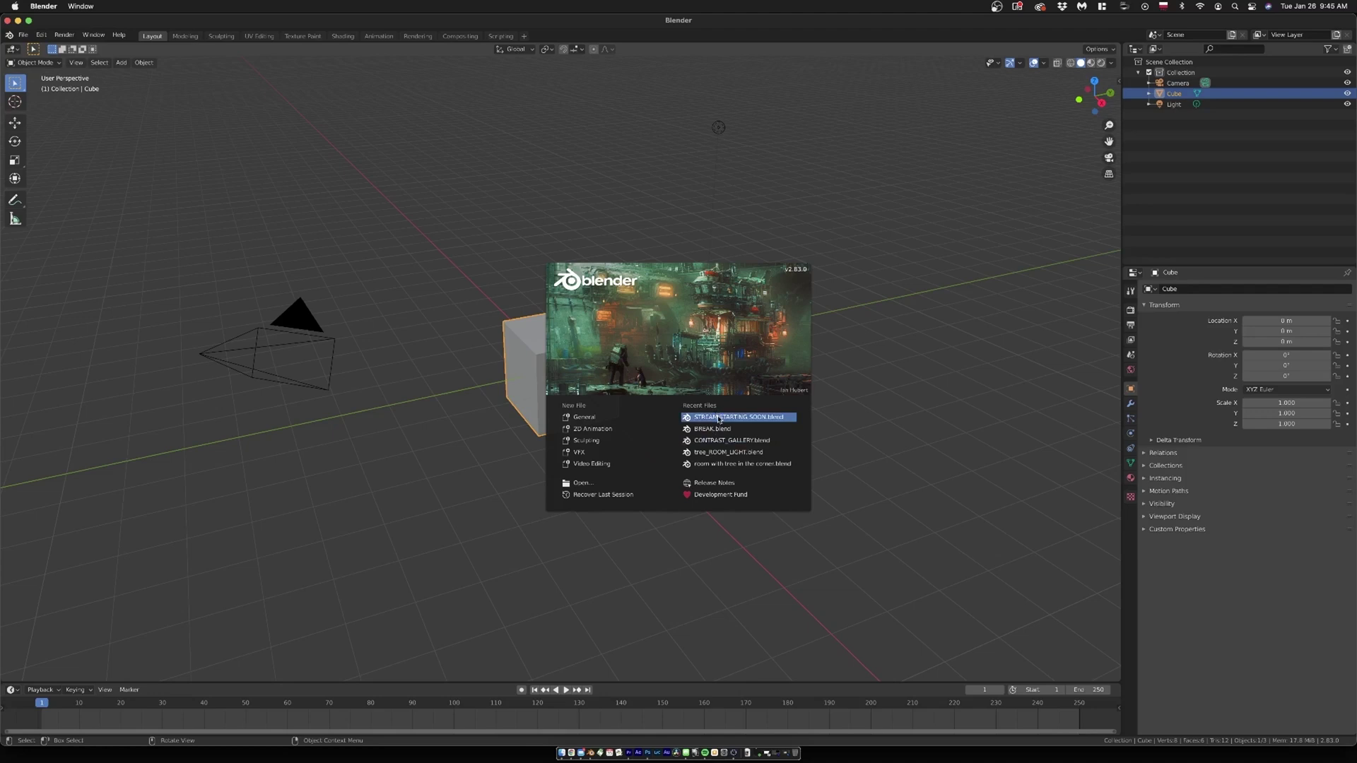
# Step: Open STREAM STARTING SOON.blend, play its animation from frame 88, and bring up screen capture
pyautogui.click(718, 419)
pyautogui.press('space')
pyautogui.moveTo(600, 681); pyautogui.dragTo(439, 681)
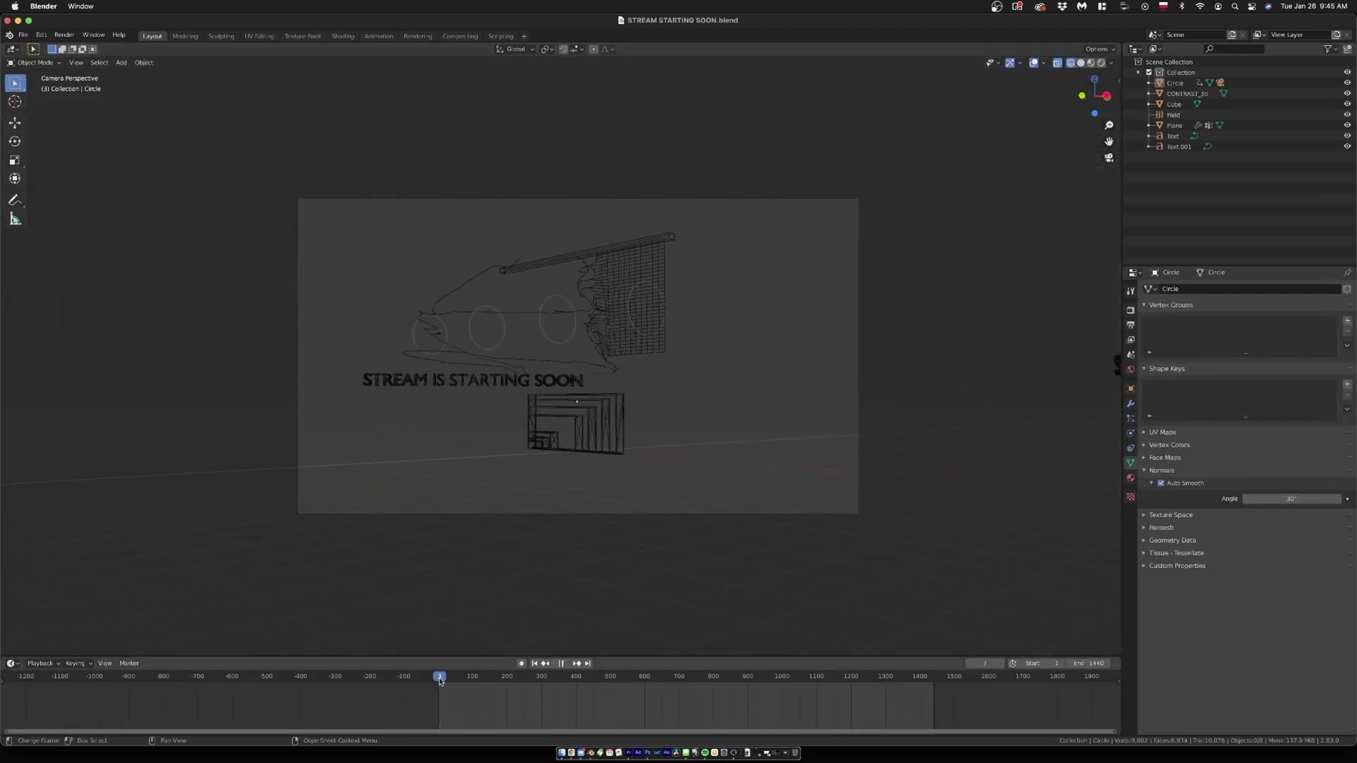
pyautogui.click(566, 663)
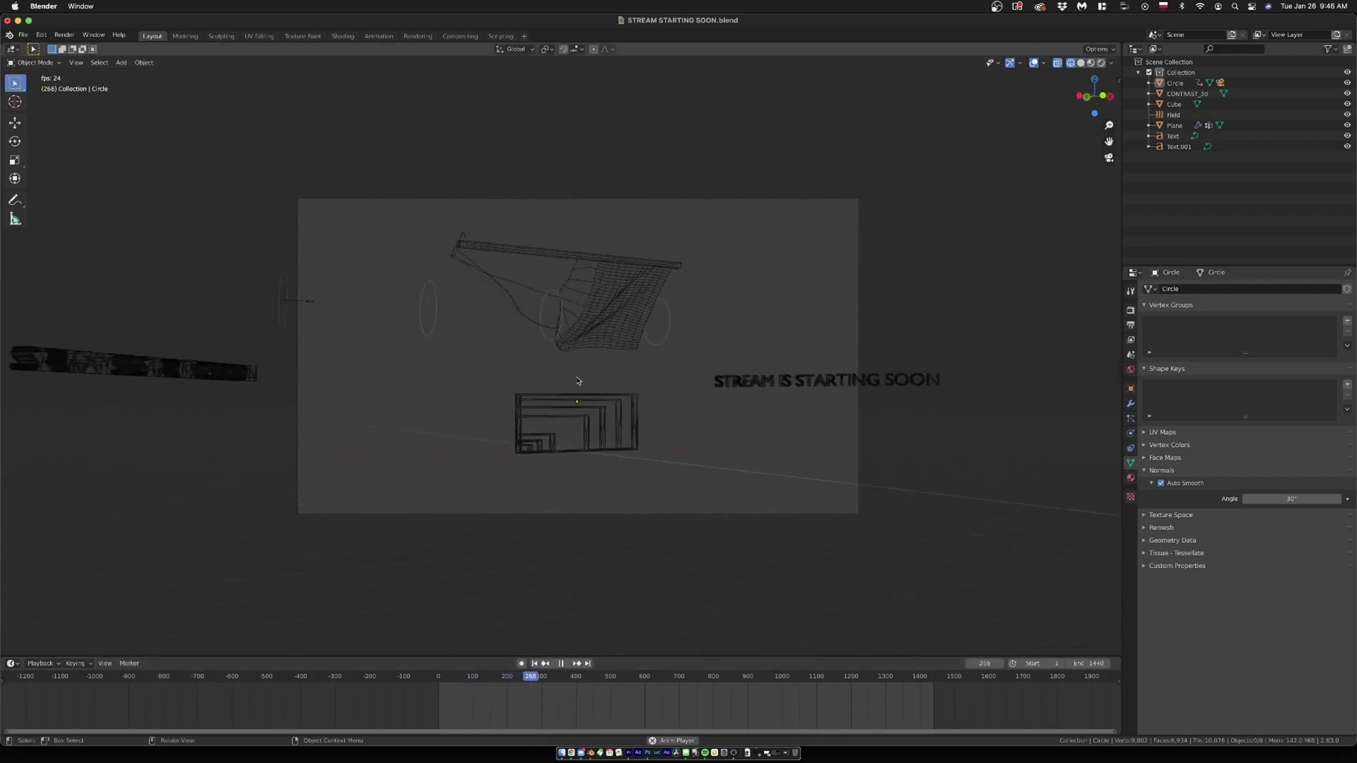
pyautogui.press('super+shift+5')
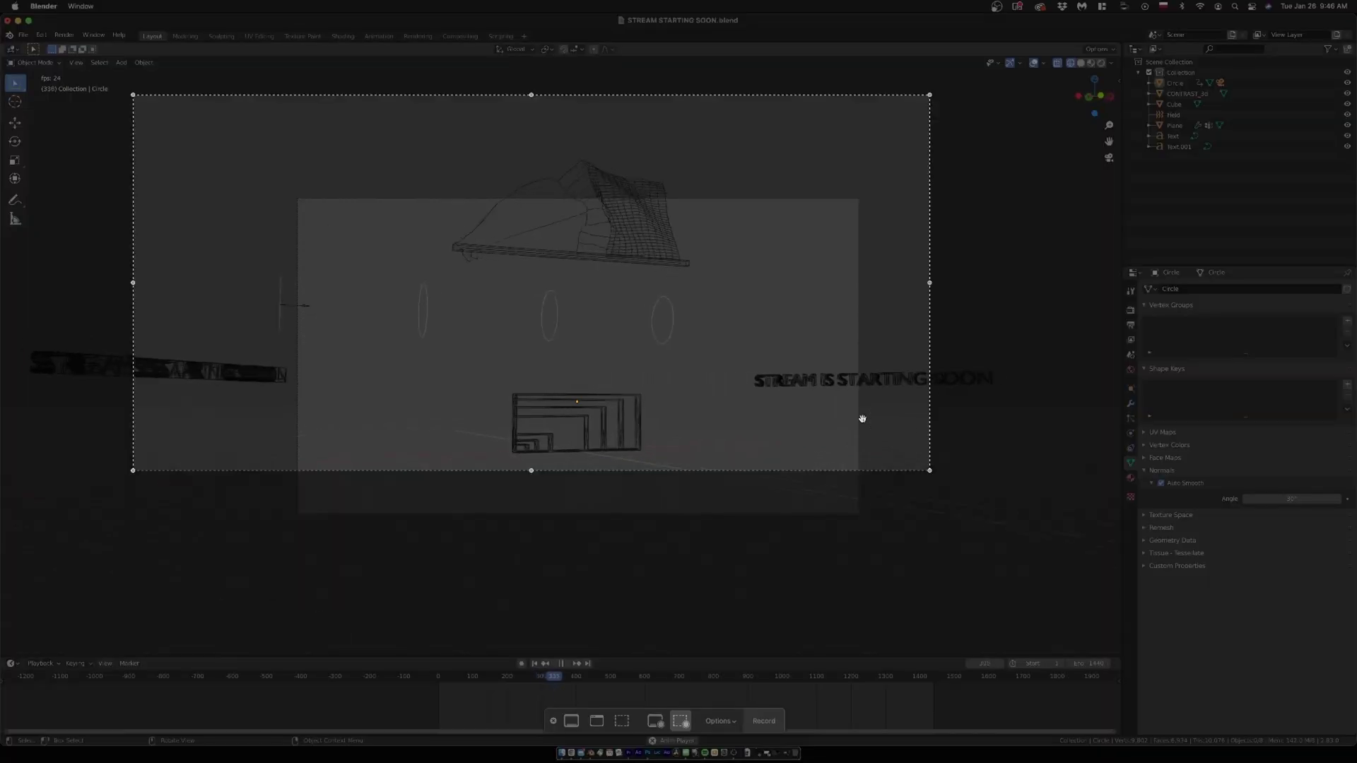
# Step: Resize the capture area to 1705 x 1000 and nudge it slightly down and right
pyautogui.moveTo(929, 470); pyautogui.dragTo(1034, 625)
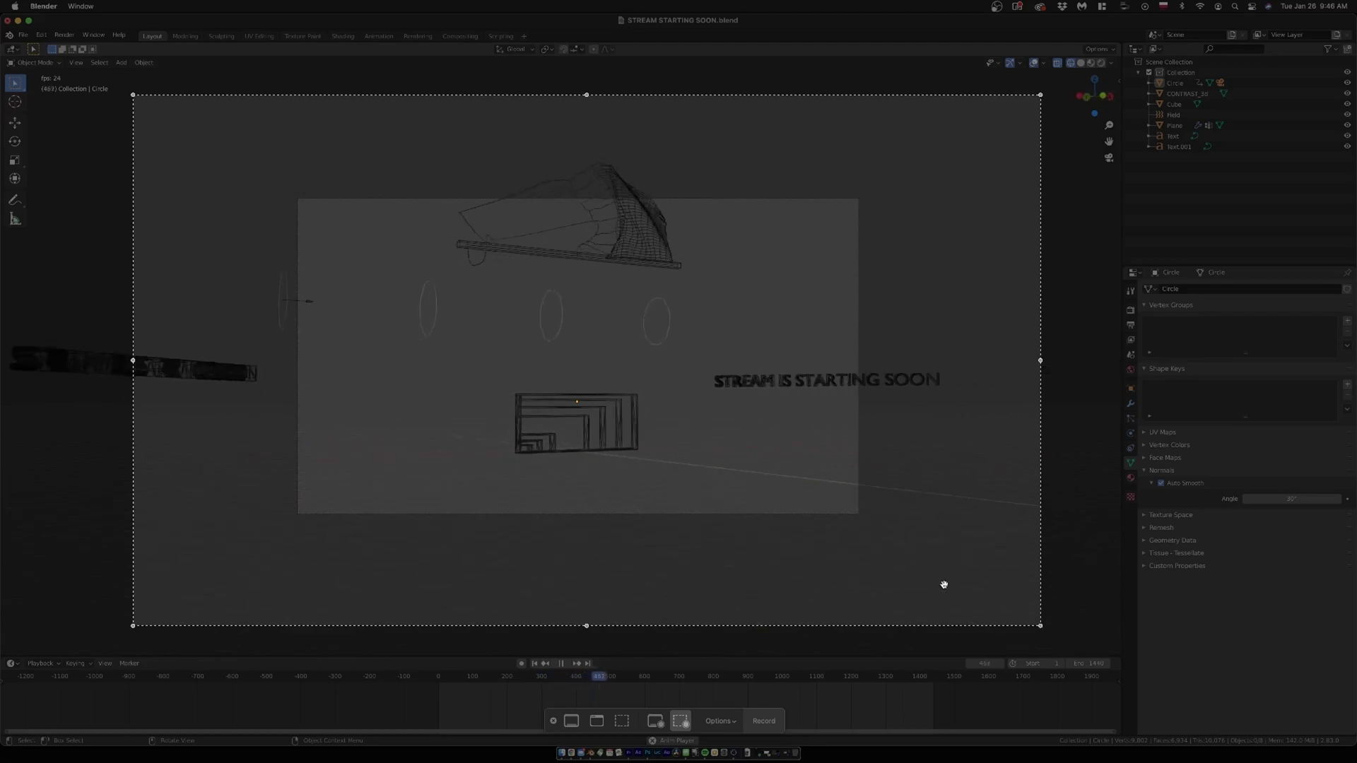
pyautogui.moveTo(944, 584); pyautogui.dragTo(946, 590)
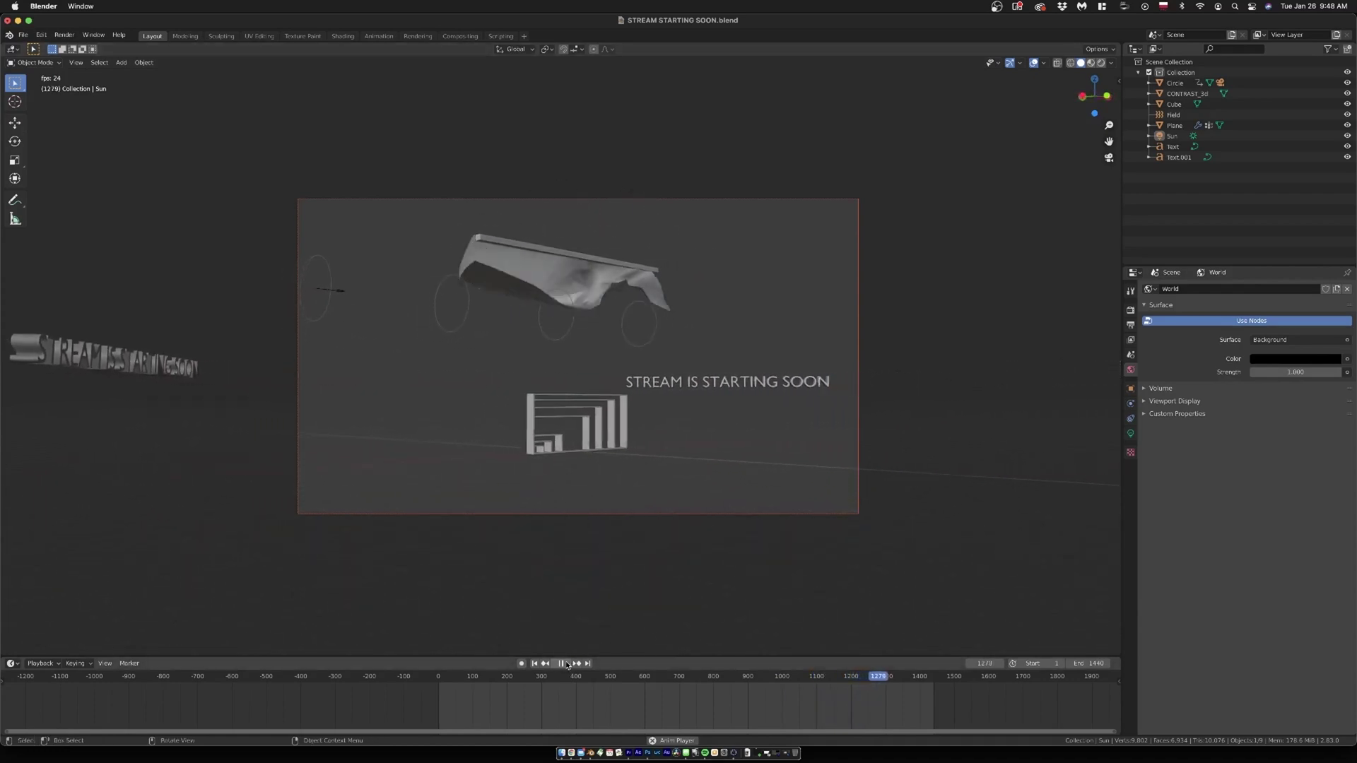
# Step: Switch the viewport to wireframe, stop playback at frame 518, and open a new Chrome window
pyautogui.click(563, 666)
pyautogui.press('z')
pyautogui.click(606, 551)
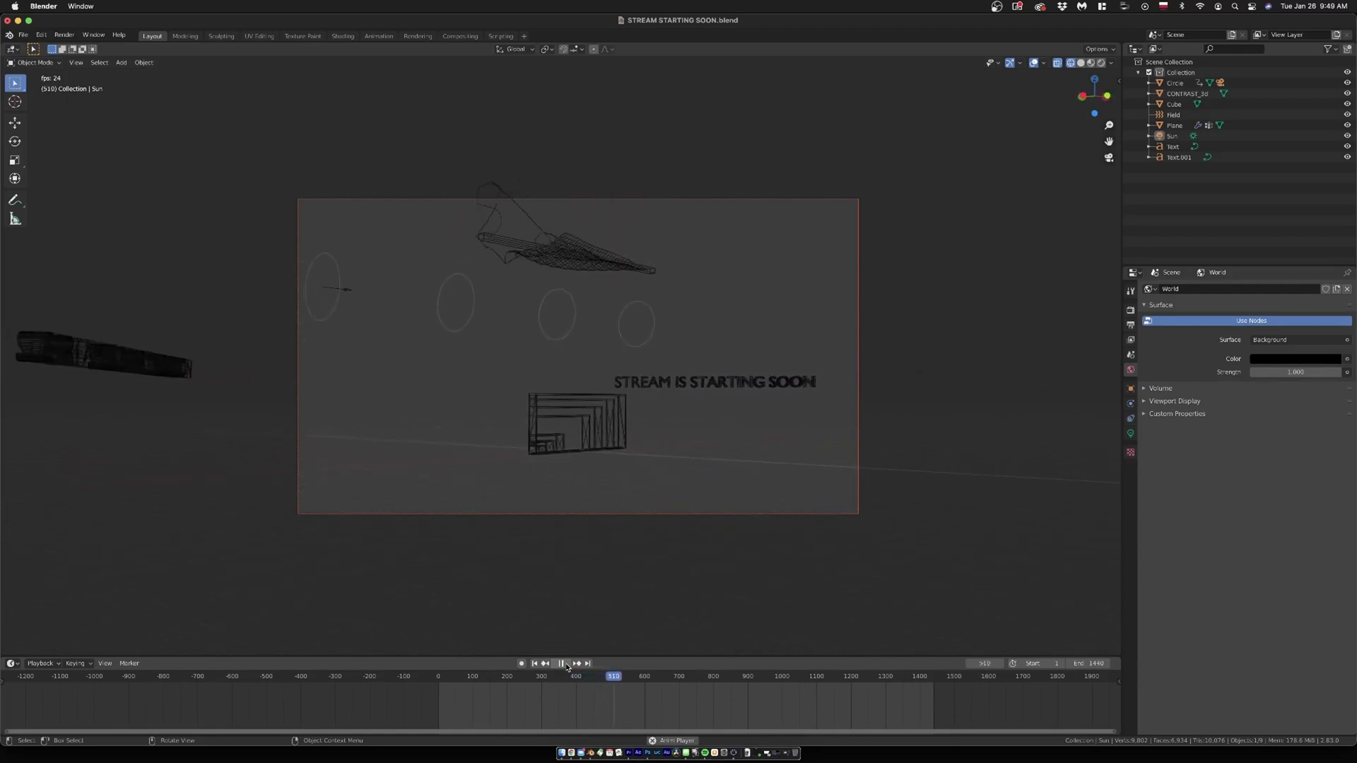
pyautogui.click(564, 664)
pyautogui.press('super+Tab')
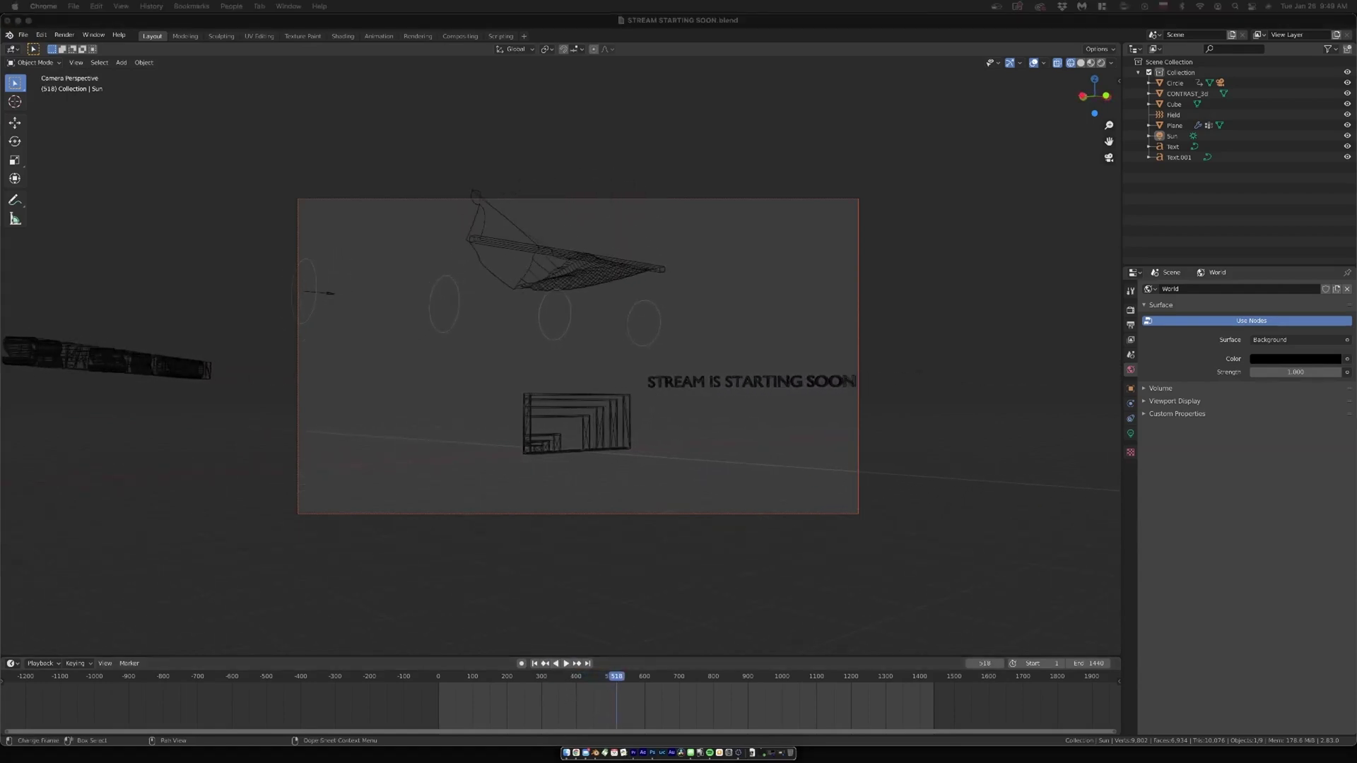
pyautogui.press('super+n')
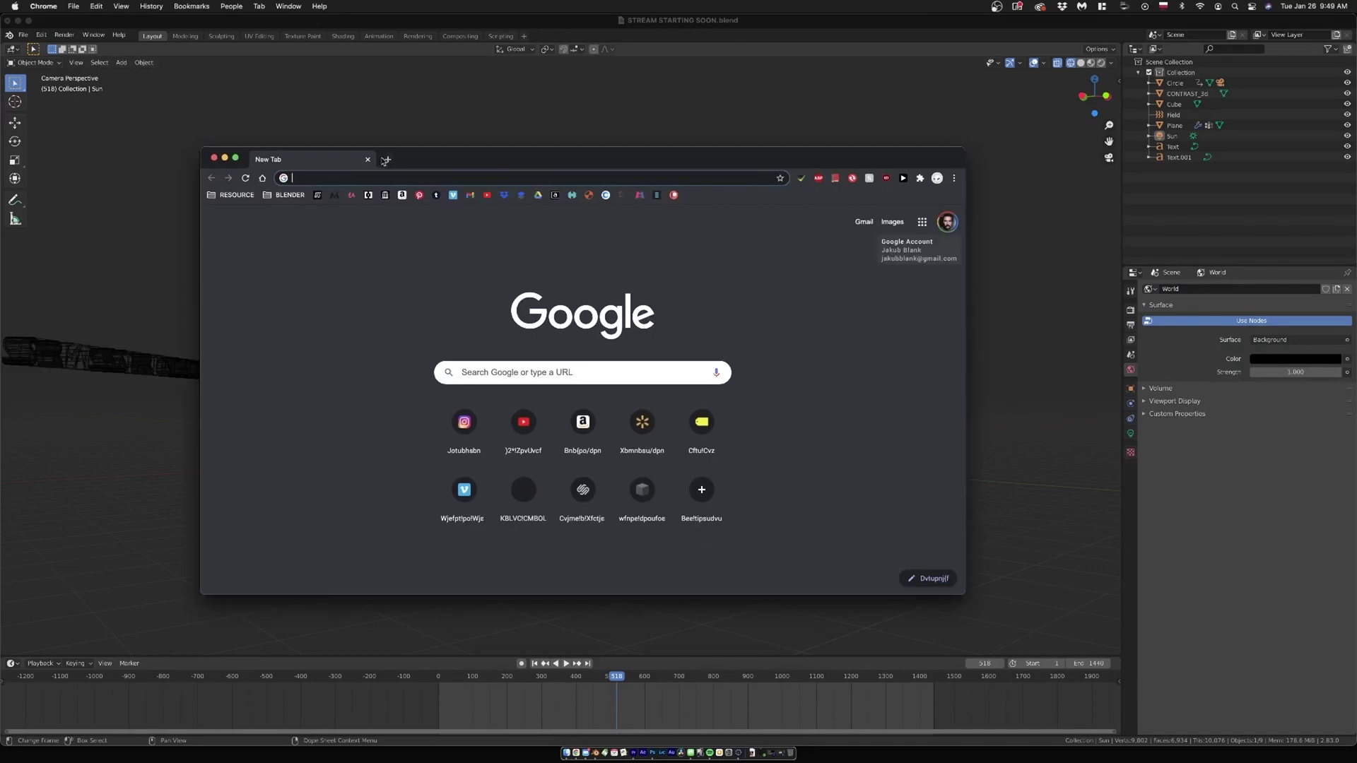
# Step: Load the Internet Archive home page and open the Canadian Government Publications Portal collection
pyautogui.click(374, 179)
pyautogui.click(252, 265)
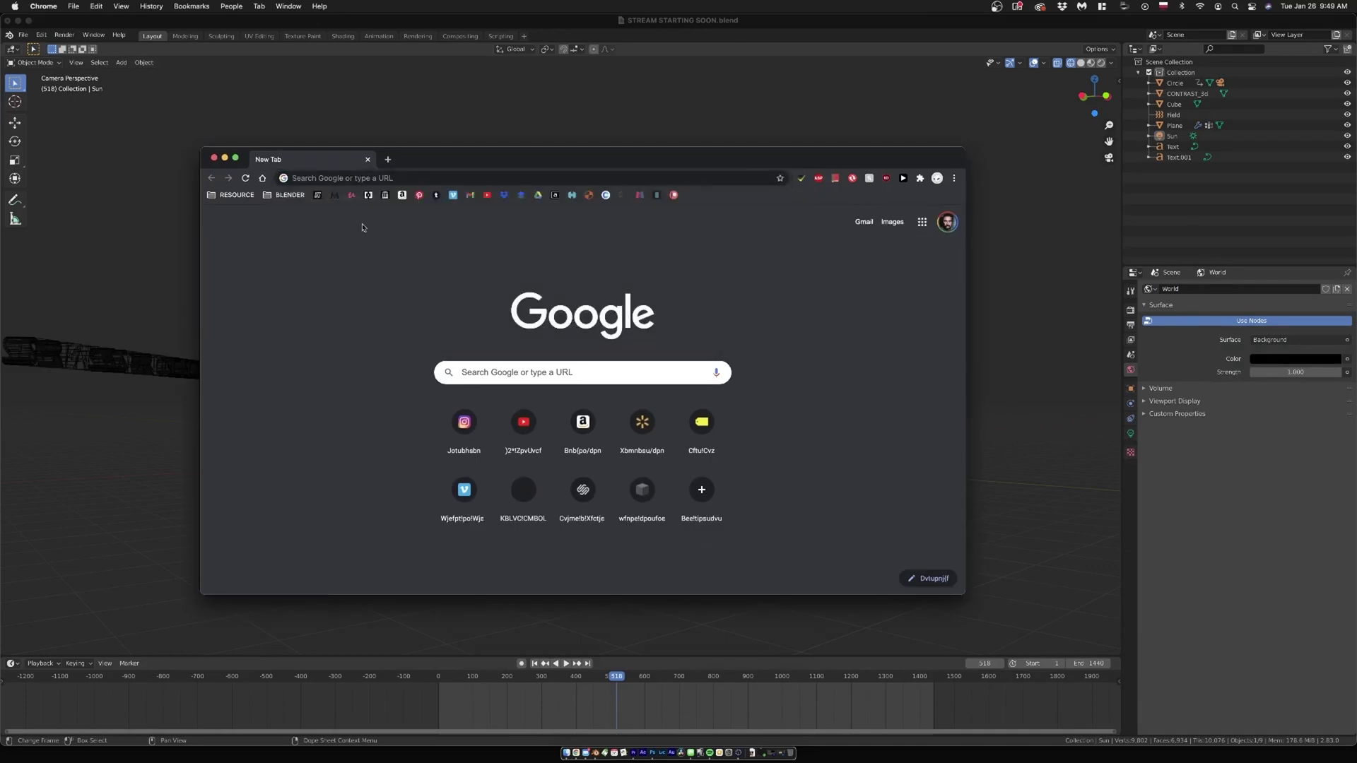
pyautogui.click(386, 195)
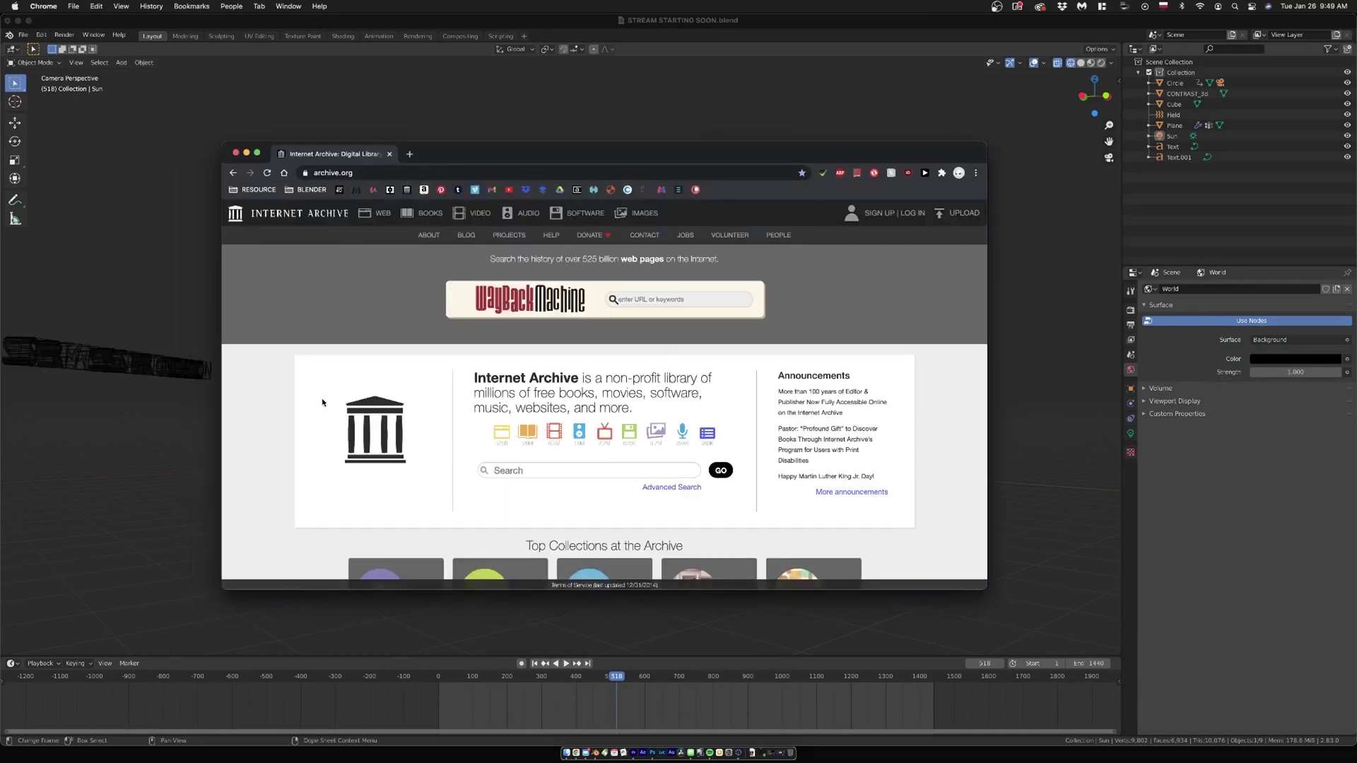
pyautogui.scroll(-5, 340, 403)
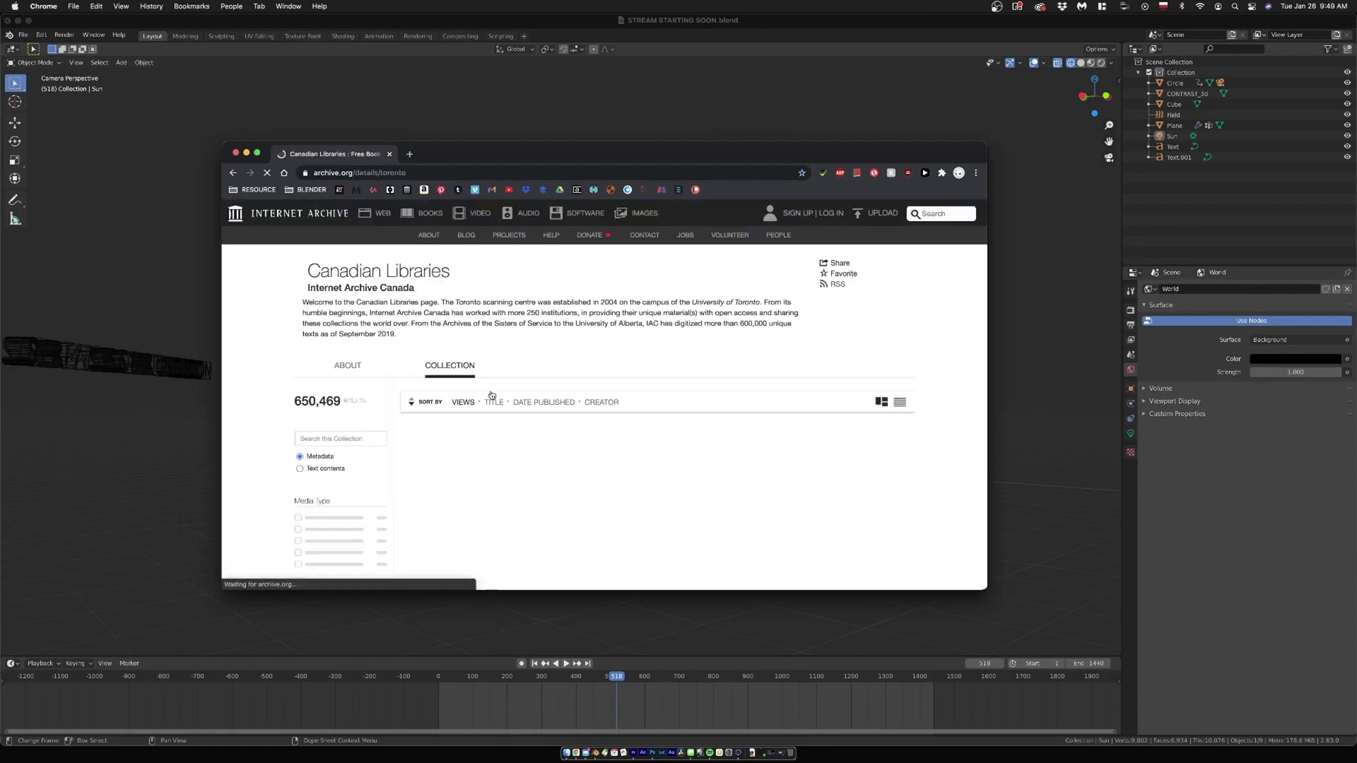
pyautogui.scroll(-1, 961, 486)
pyautogui.scroll(-4, 960, 487)
pyautogui.click(865, 509)
# Step: Go to the Internet Arcade collection and browse its items
pyautogui.scroll(-1, 506, 432)
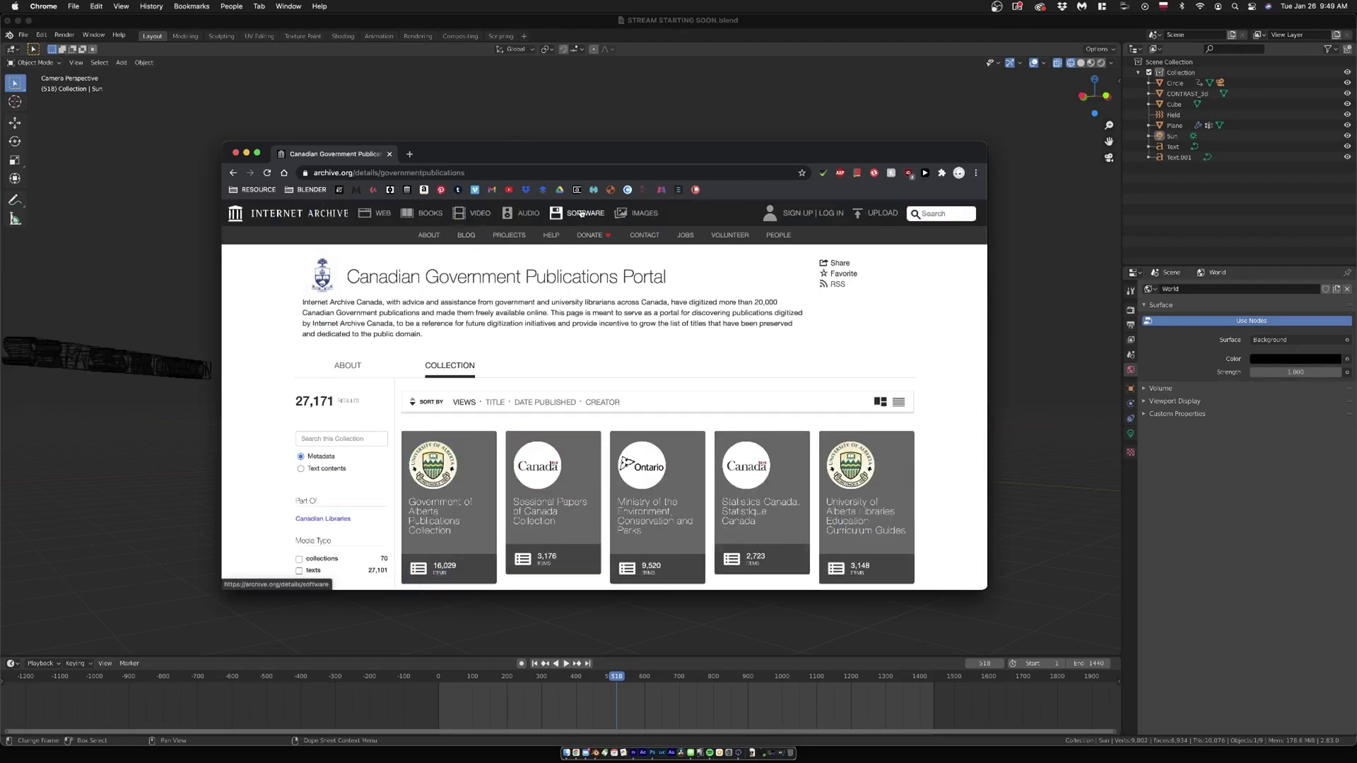
pyautogui.moveTo(580, 214)
pyautogui.click(395, 294)
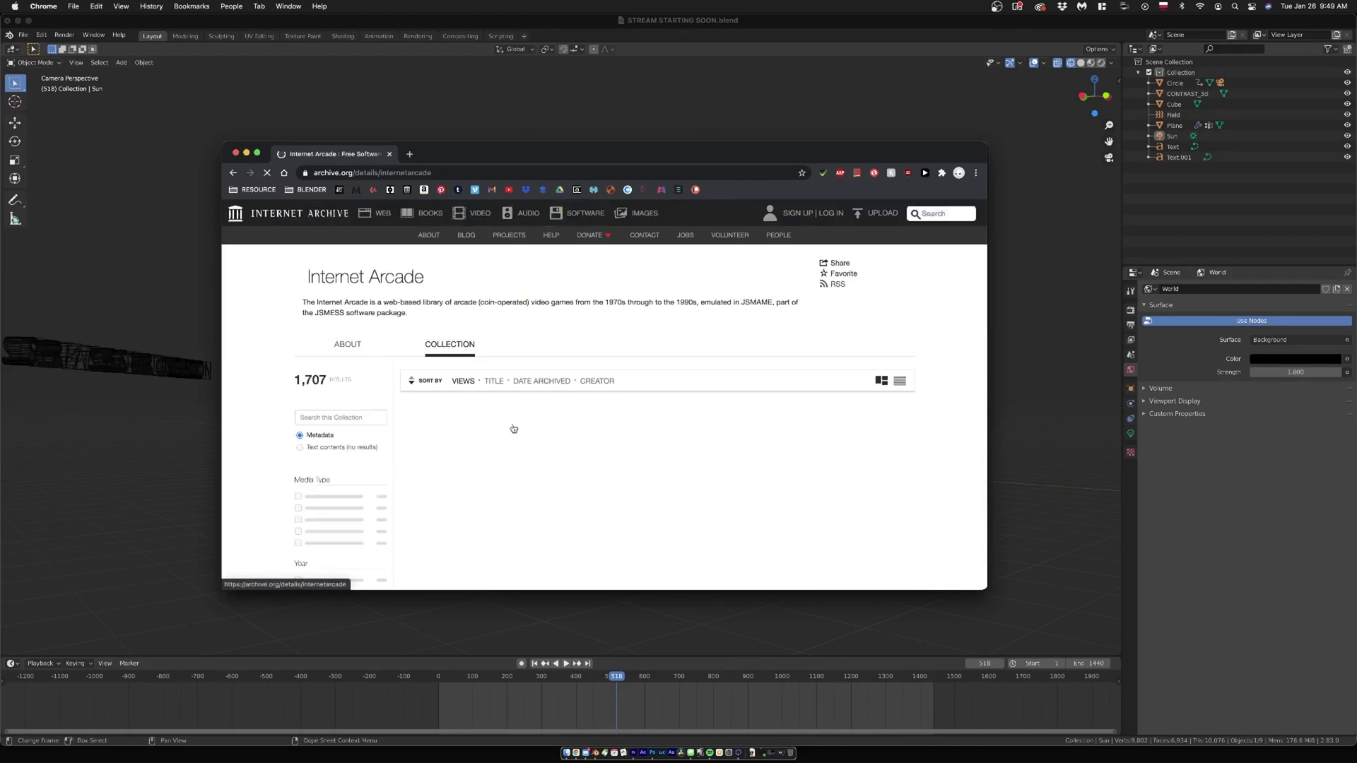
pyautogui.scroll(-2, 707, 438)
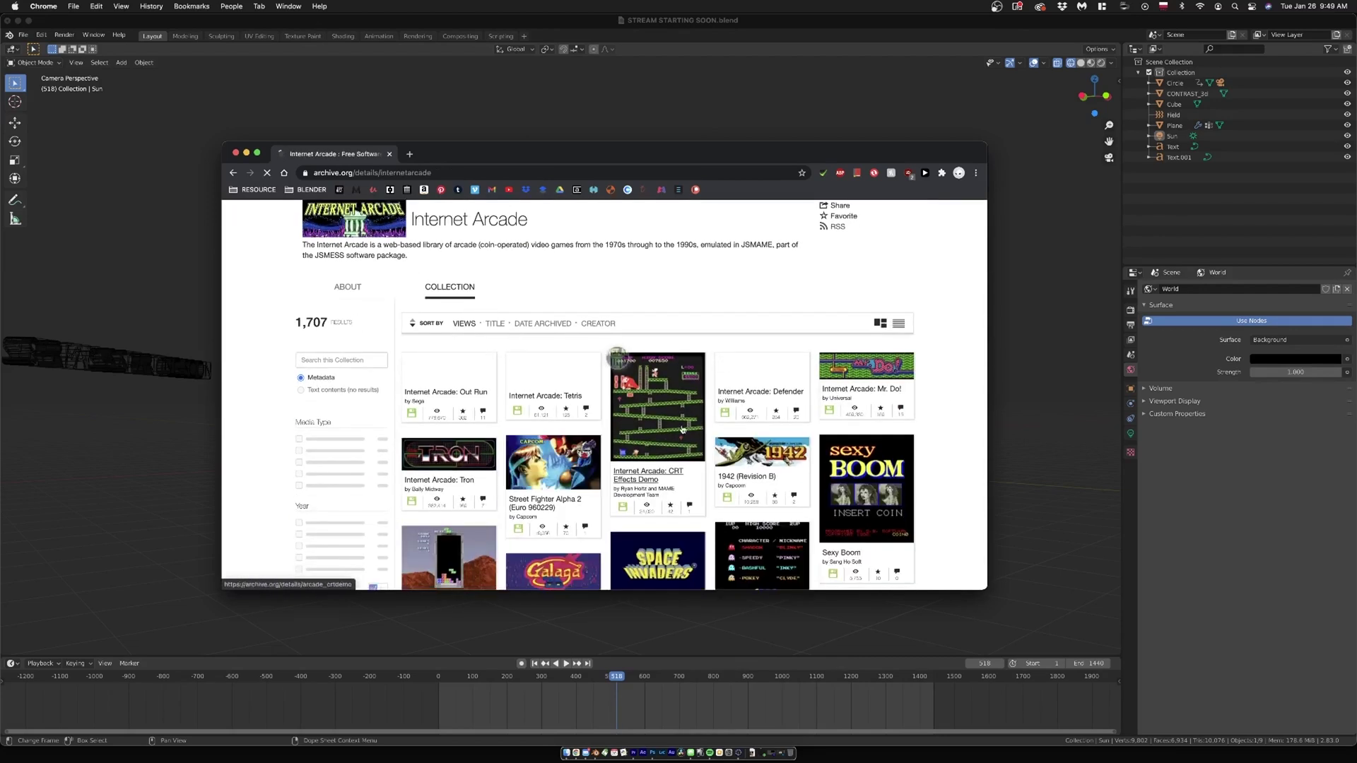
# Step: Try the CRT Effects Demo emulator, then go back and open the Internet Arcade: Tetris page
pyautogui.click(681, 428)
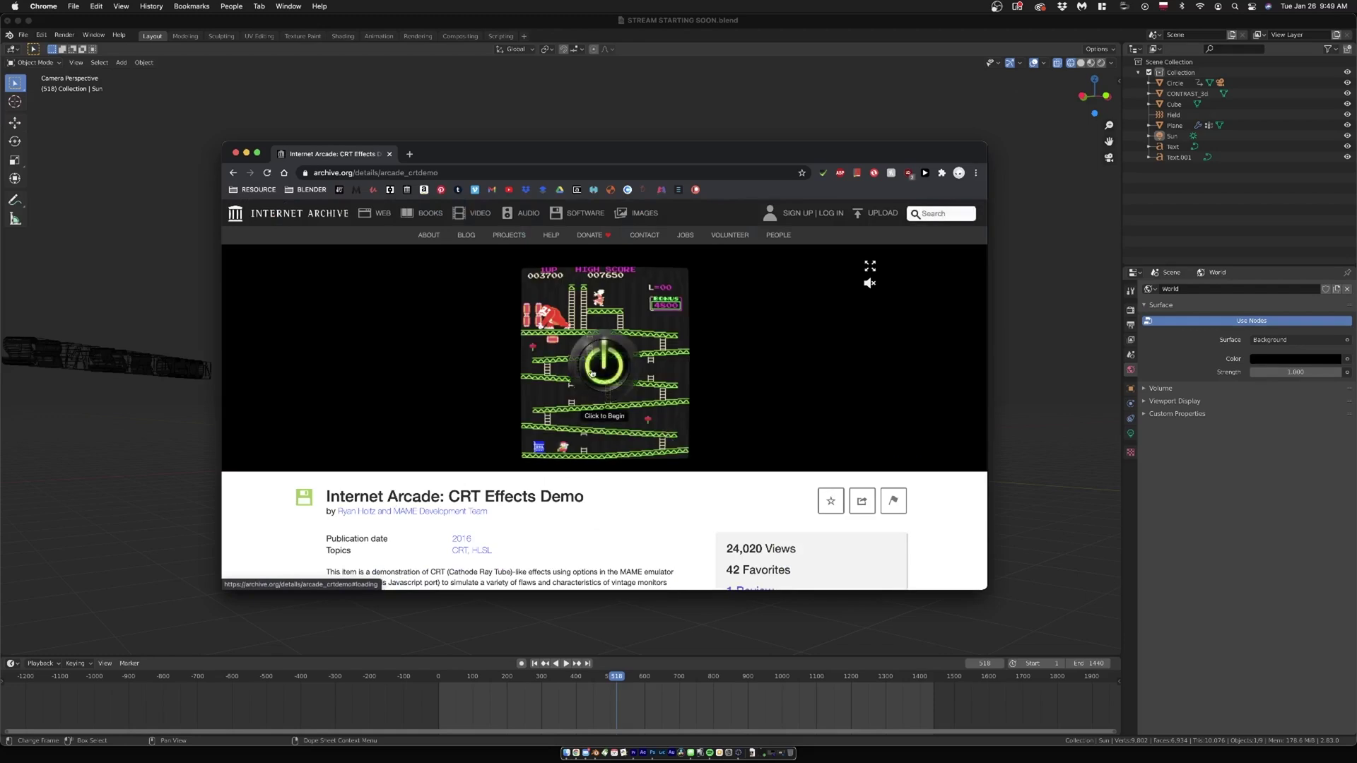
pyautogui.click(607, 456)
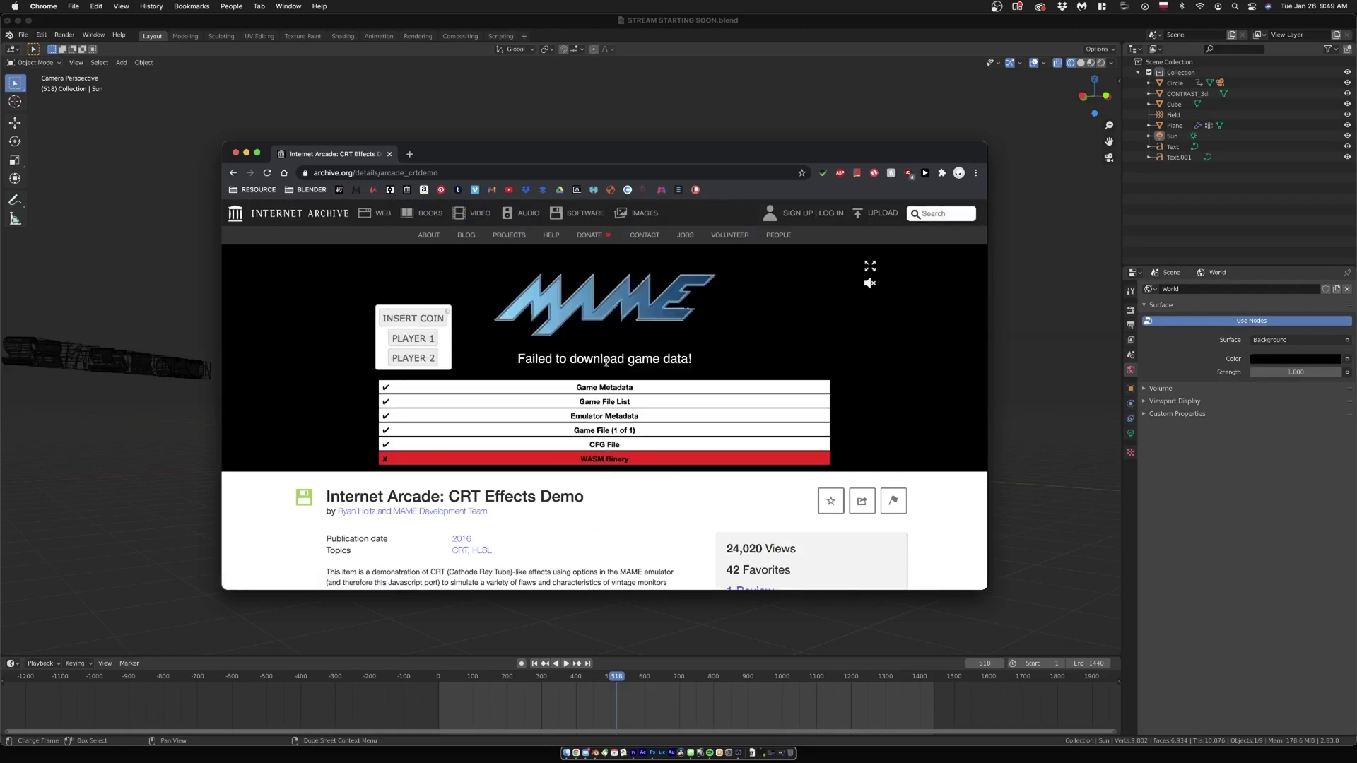
pyautogui.click(233, 172)
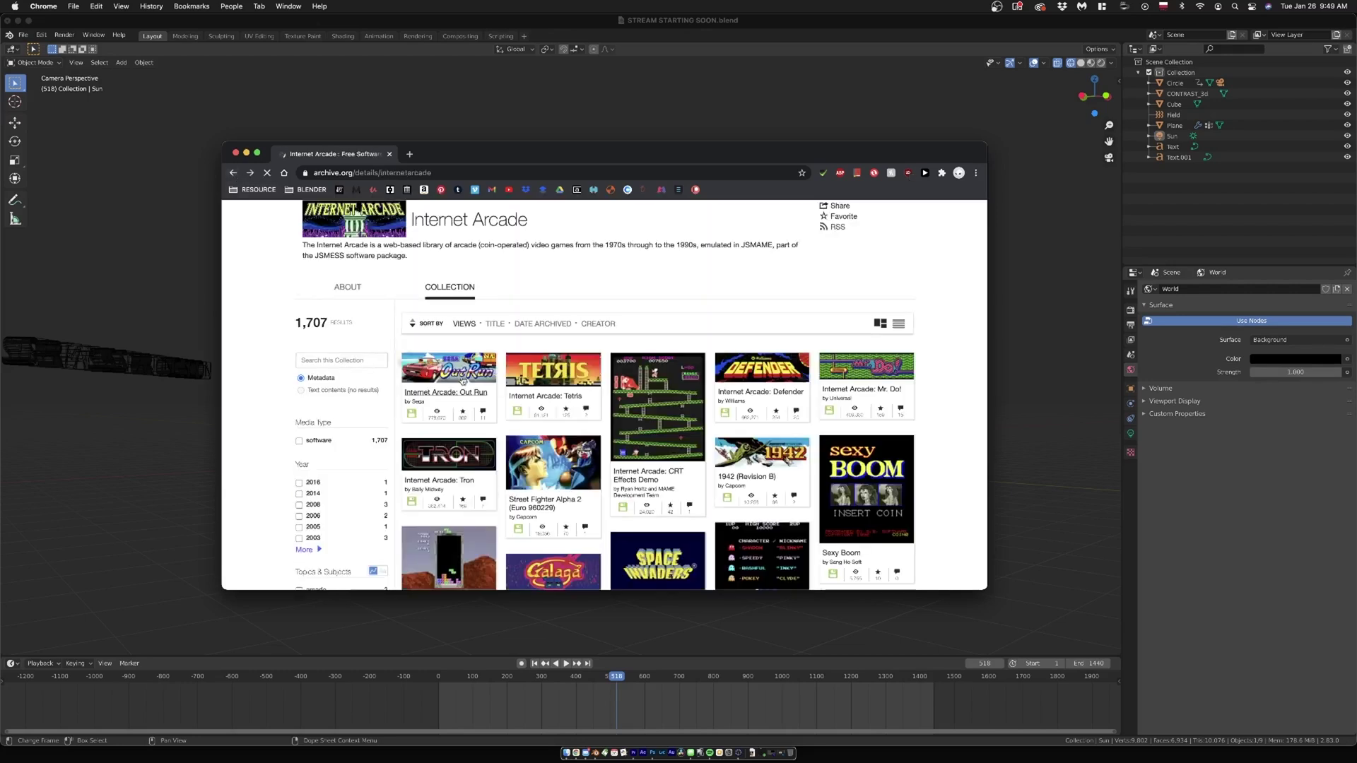
pyautogui.click(545, 365)
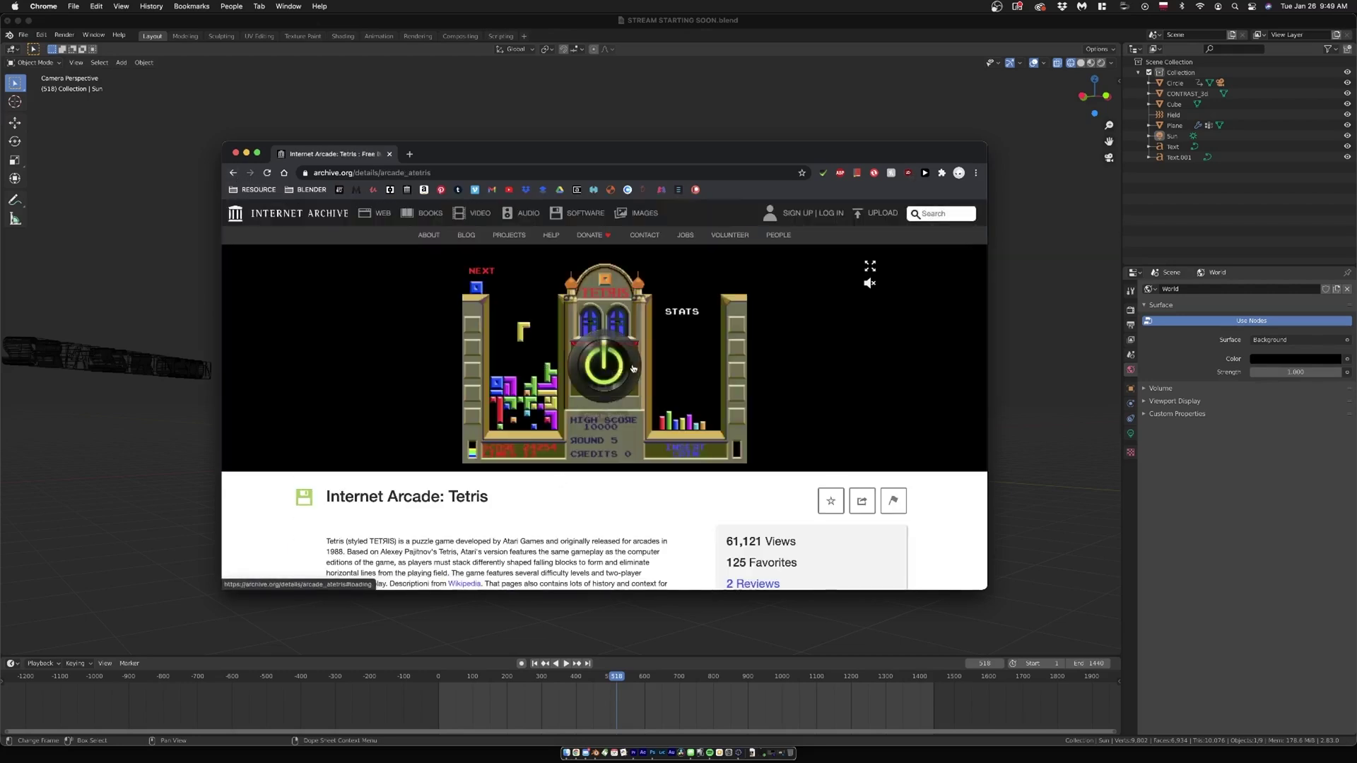